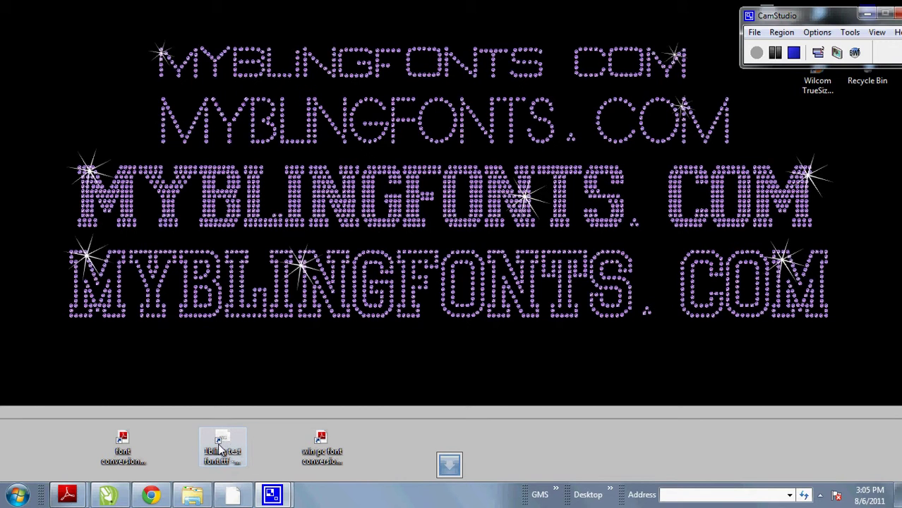
Step: Install the 1Bling TestFont TrueType font from its desktop shortcut and close the font preview
{"action": "double_click", "coordinate": [221, 448]}
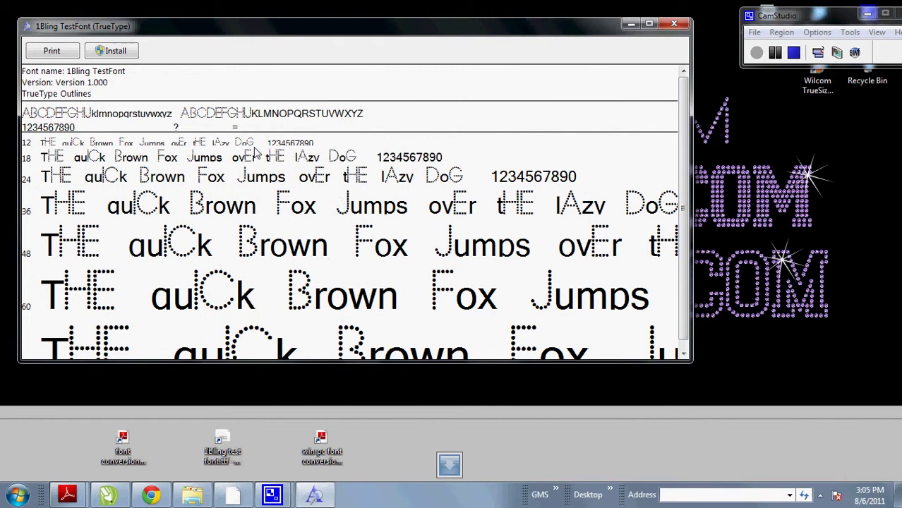
{"action": "left_click", "coordinate": [115, 51]}
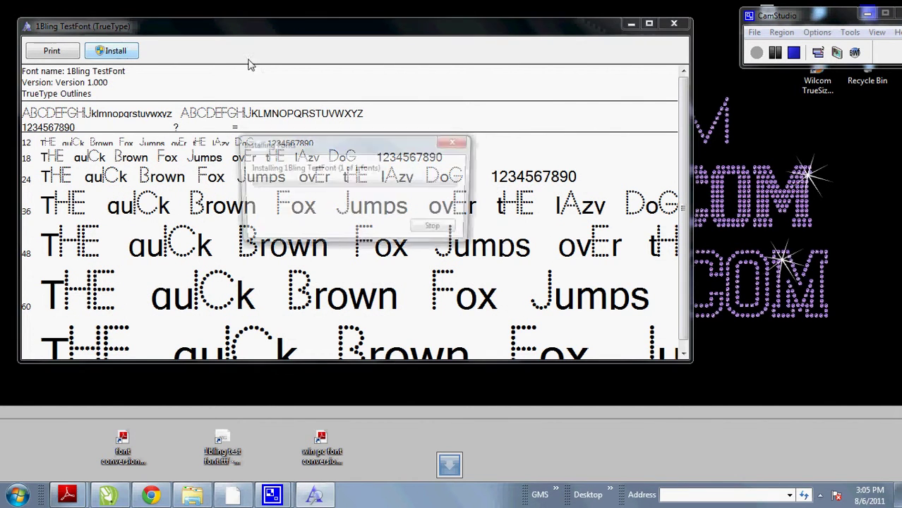
{"action": "left_click", "coordinate": [485, 256]}
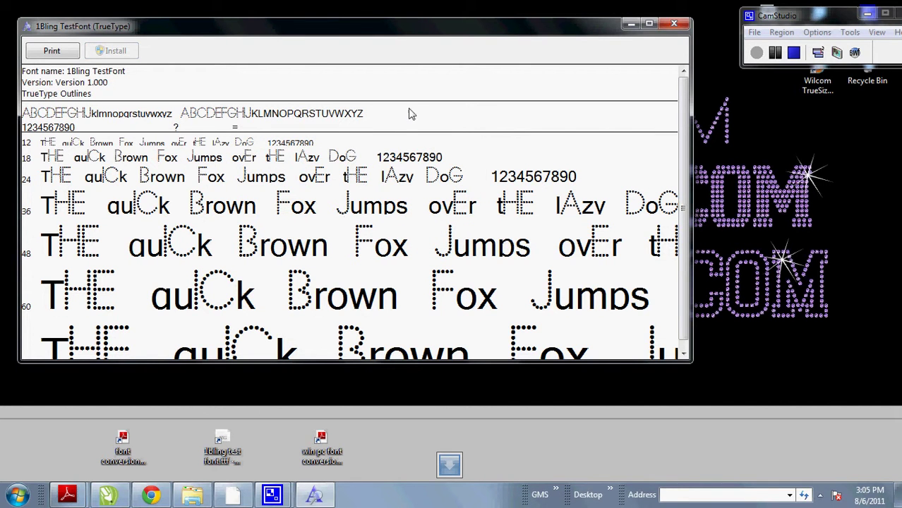
{"action": "left_click", "coordinate": [674, 26]}
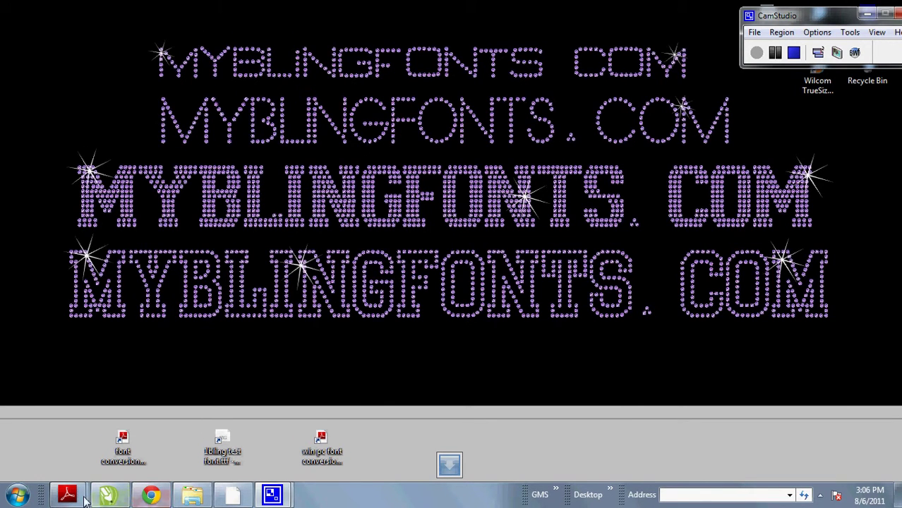
Step: Open the CorelDRAW font conversion chart PDF and examine the size values listed for each rhinestone font
{"action": "mouse_move", "coordinate": [106, 498]}
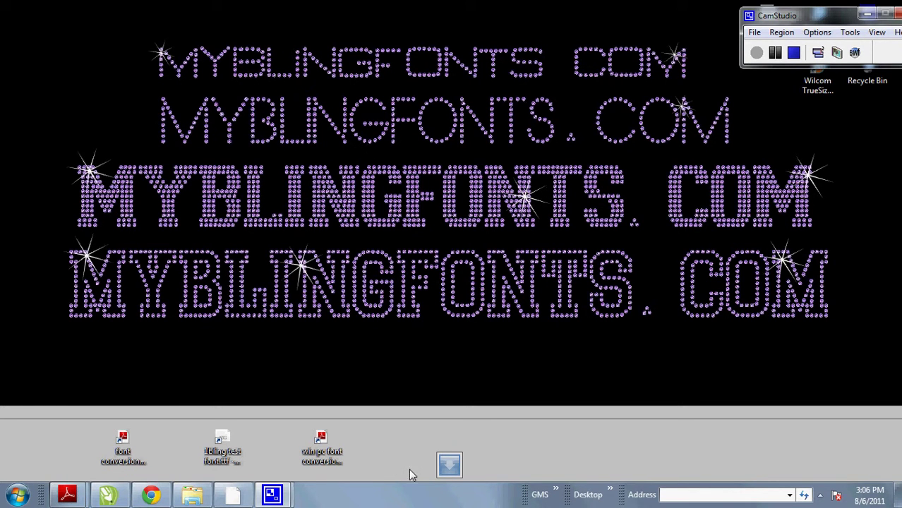
{"action": "left_click", "coordinate": [114, 454]}
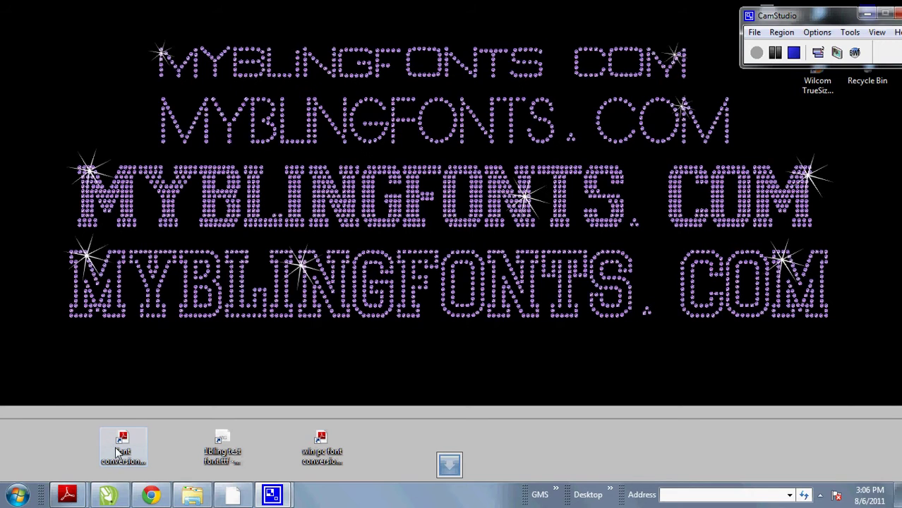
{"action": "left_click", "coordinate": [122, 456]}
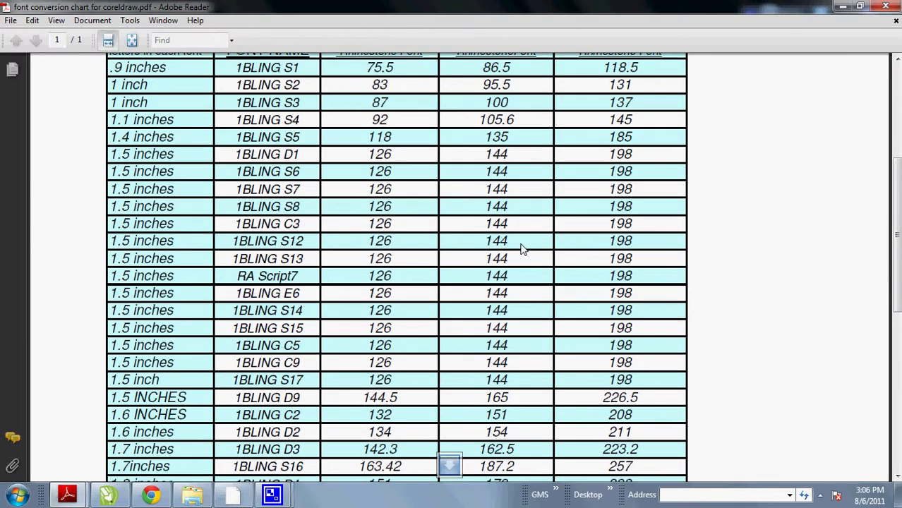
{"action": "scroll", "coordinate": [523, 246], "scroll_direction": "up", "scroll_amount": 1}
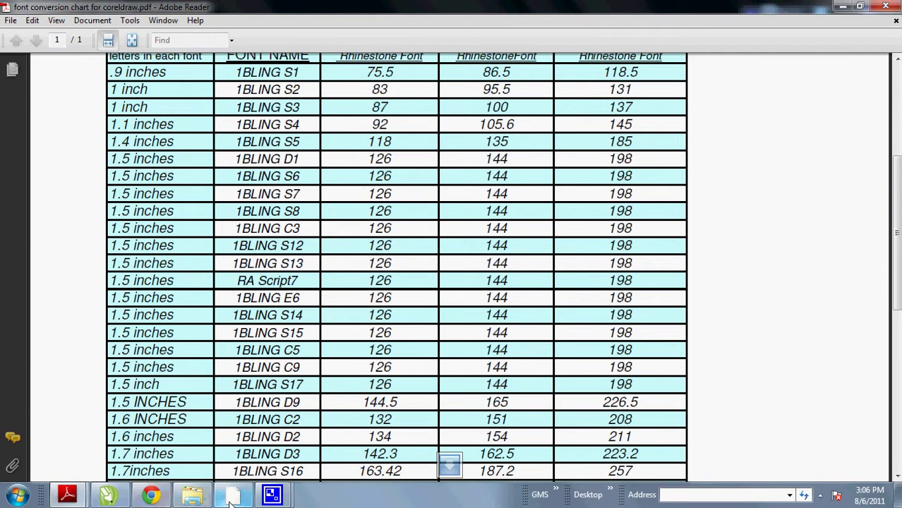
Step: Switch to CorelDRAW and add the artistic text "ABCD" near the page's upper-right corner
{"action": "left_click", "coordinate": [106, 498]}
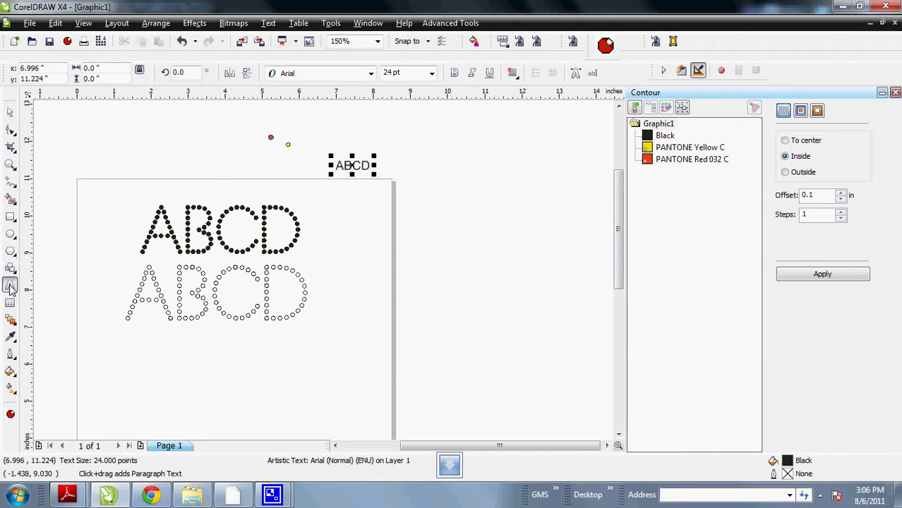
{"action": "left_click", "coordinate": [360, 205]}
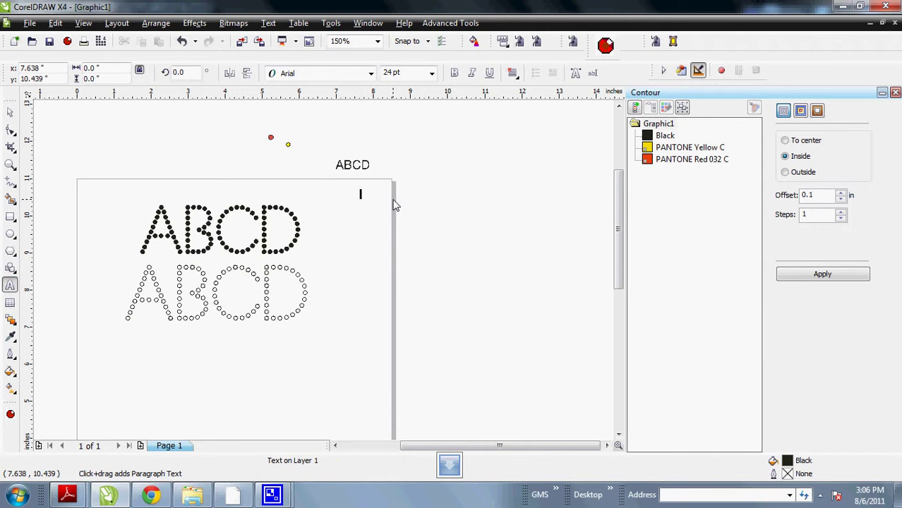
{"action": "type", "text": "ABCD"}
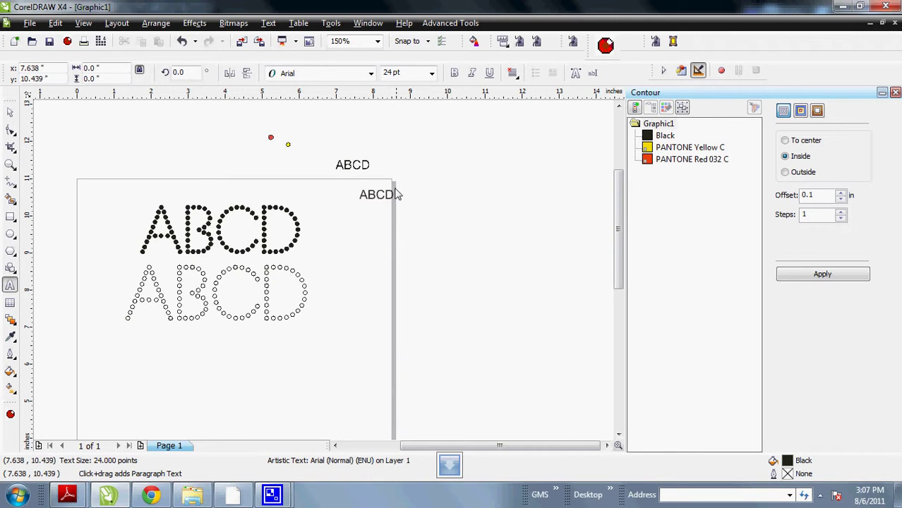
Step: Change the font of the new ABCD text to 1Bling TestFont
{"action": "left_click", "coordinate": [377, 197]}
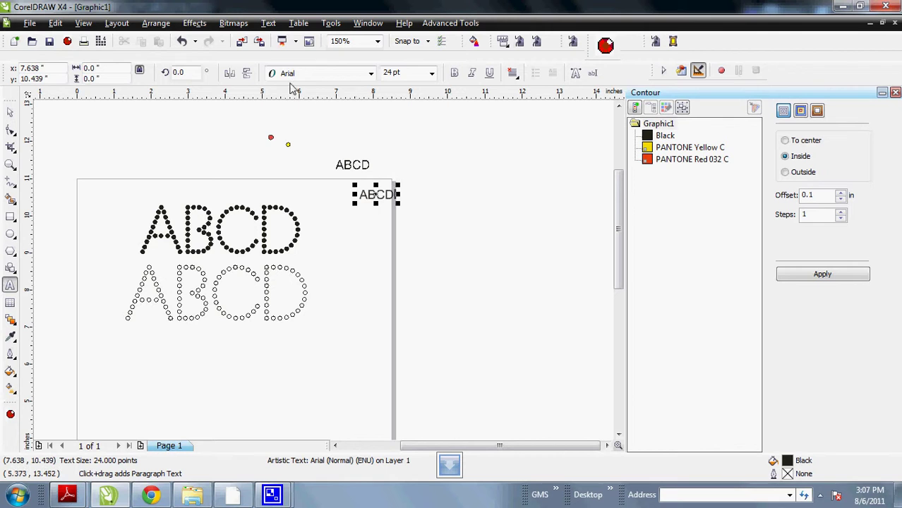
{"action": "left_click_drag", "start_coordinate": [360, 197], "coordinate": [445, 213]}
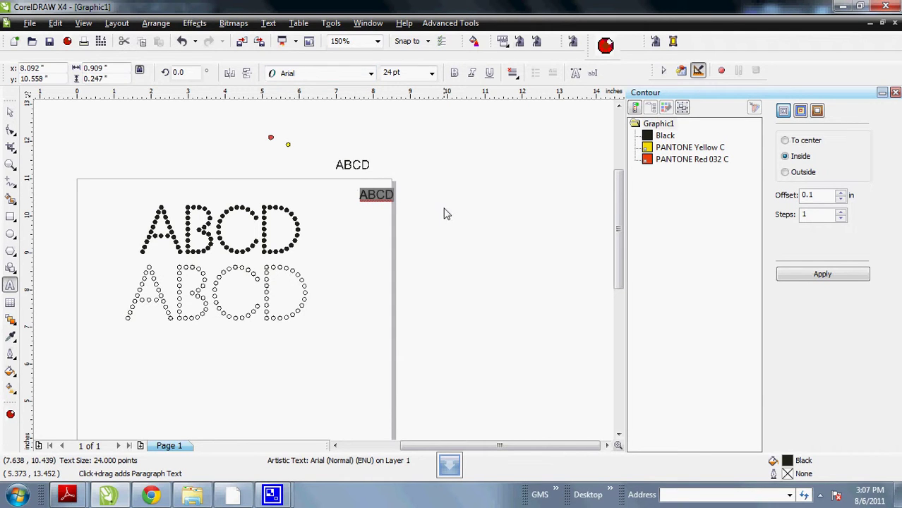
{"action": "left_click", "coordinate": [371, 73]}
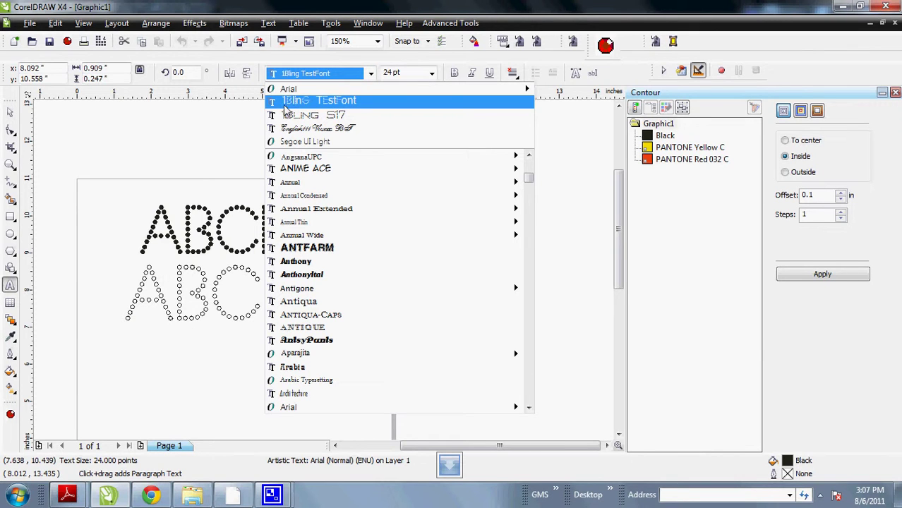
{"action": "left_click", "coordinate": [340, 104]}
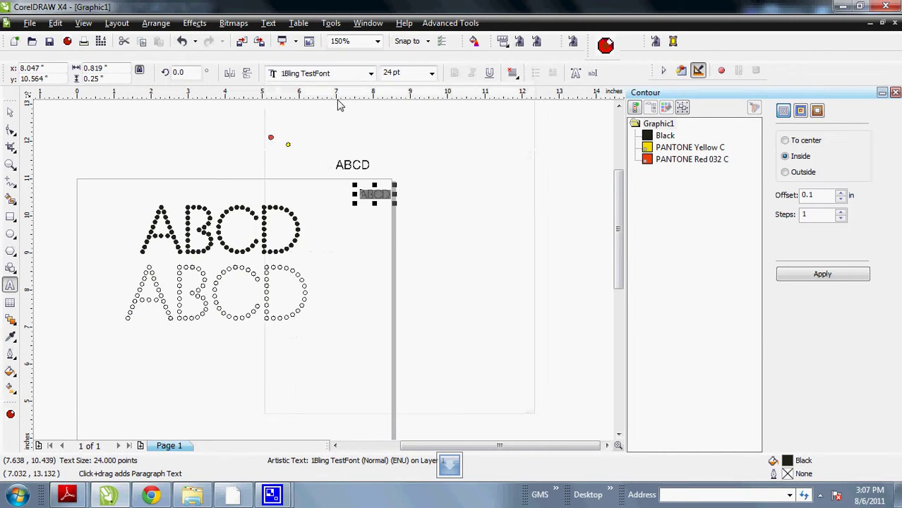
Step: Set the rhinestone ABCD text to 144 pt and move it down, level with the upper ABCD line on the page
{"action": "left_click", "coordinate": [10, 164]}
{"action": "left_click_drag", "start_coordinate": [354, 184], "coordinate": [408, 234]}
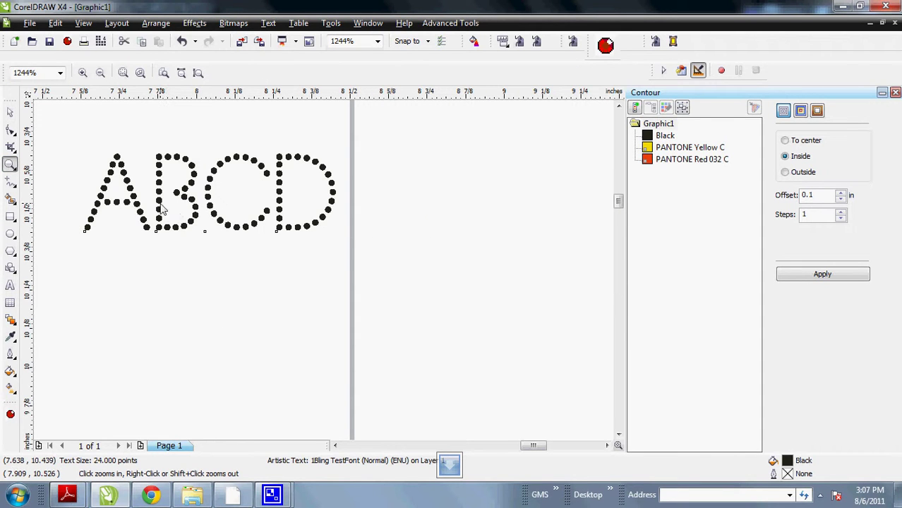
{"action": "right_click", "coordinate": [231, 219]}
{"action": "left_click", "coordinate": [10, 111]}
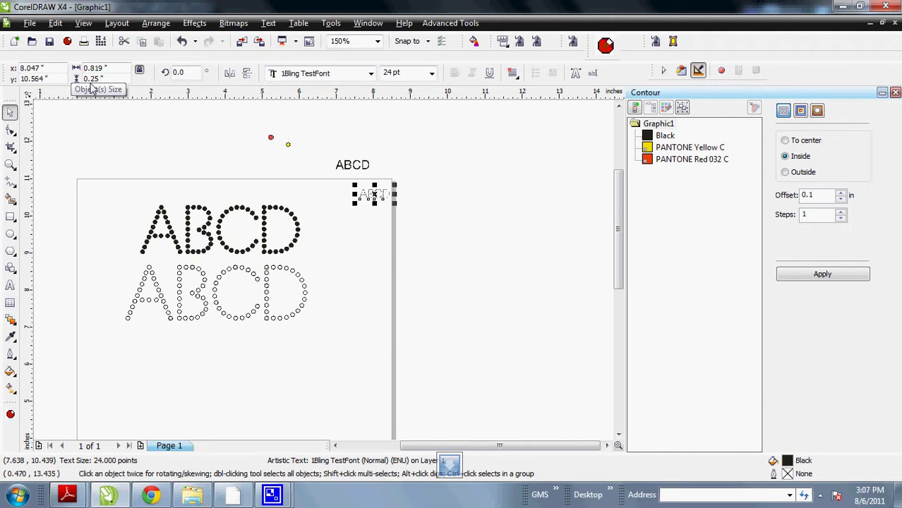
{"action": "left_click", "coordinate": [397, 73]}
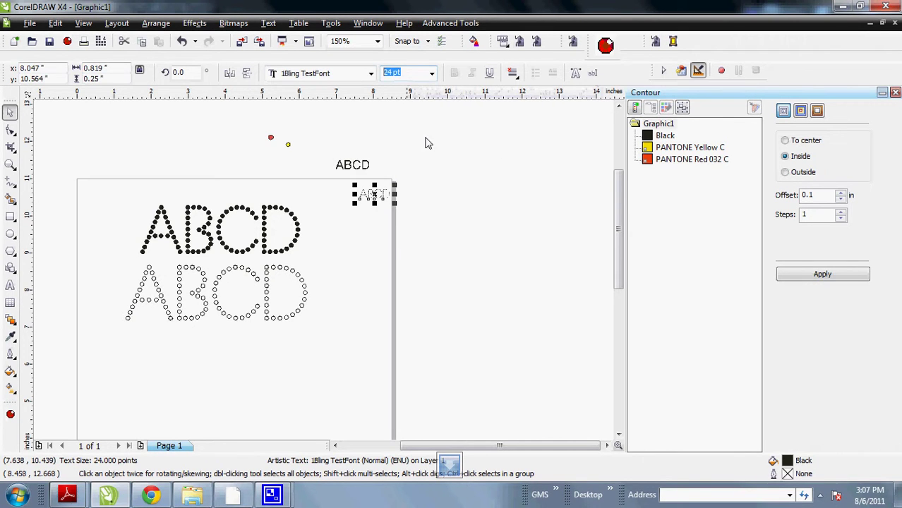
{"action": "type", "text": "144"}
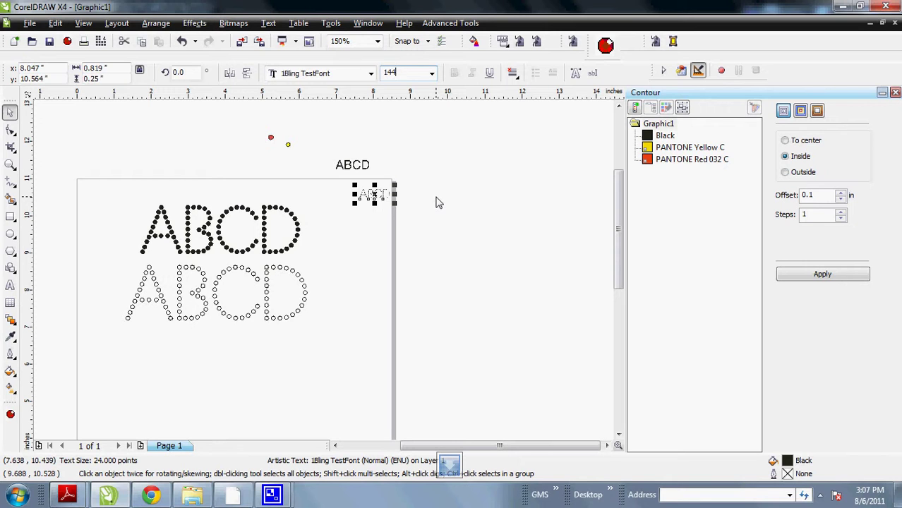
{"action": "key", "text": "Return"}
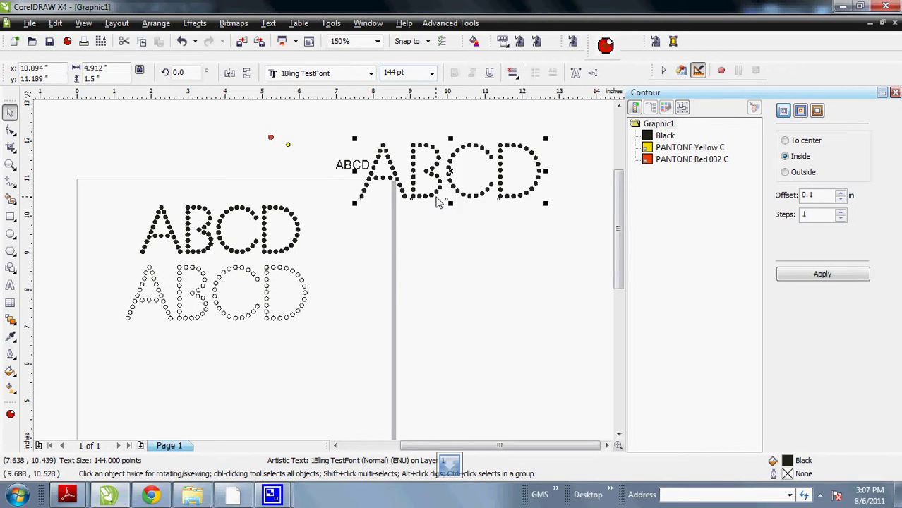
{"action": "left_click_drag", "start_coordinate": [452, 177], "coordinate": [449, 229]}
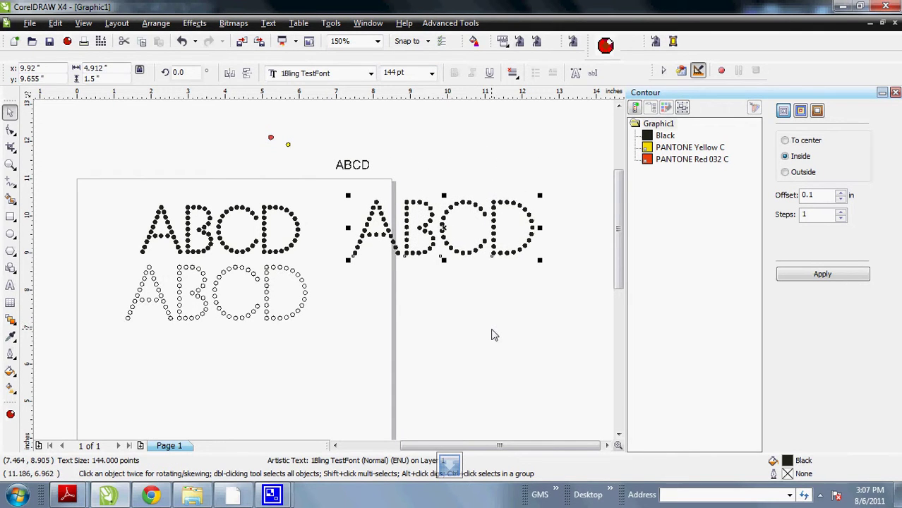
Step: Duplicate the 144 pt ABCD text and place the copy directly below the original
{"action": "left_click", "coordinate": [55, 22]}
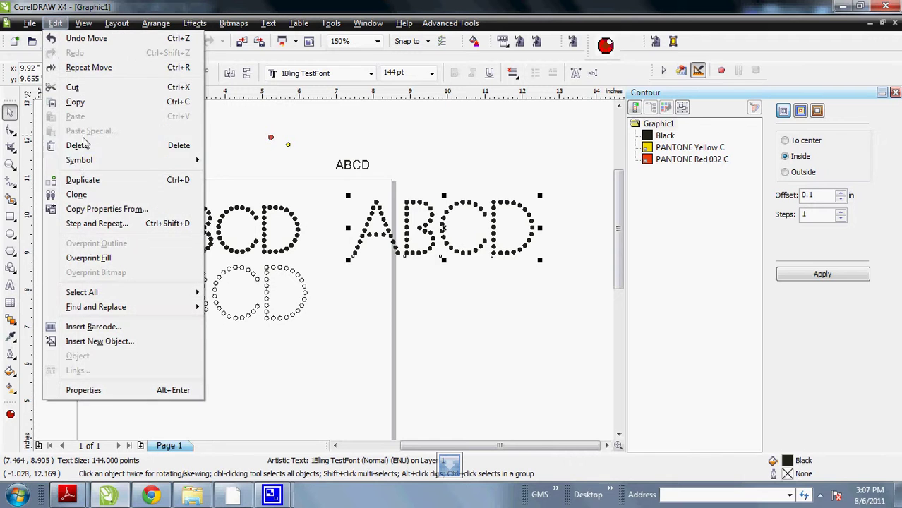
{"action": "left_click", "coordinate": [83, 182]}
{"action": "left_click_drag", "start_coordinate": [451, 233], "coordinate": [443, 307]}
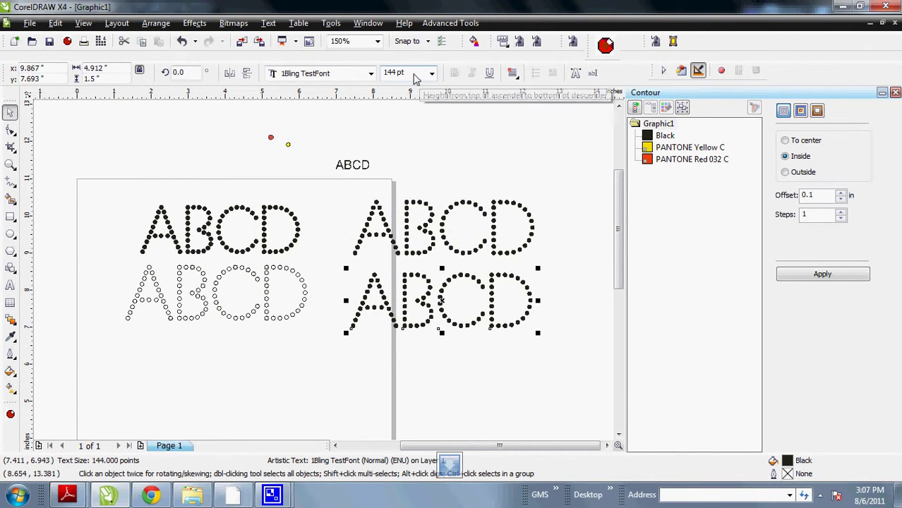
Step: Set the duplicated ABCD text's size to 126 pt, move it slightly closer beneath the original, and deselect it
{"action": "left_click_drag", "start_coordinate": [415, 73], "coordinate": [381, 73]}
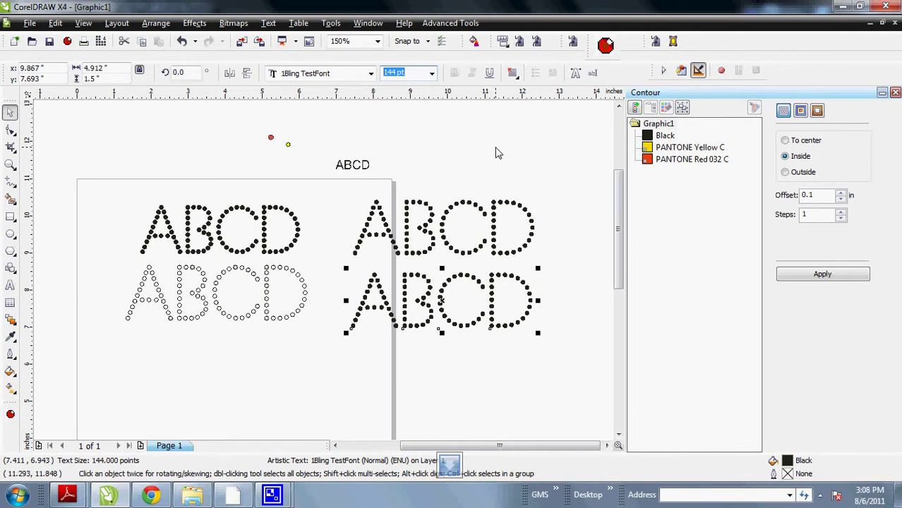
{"action": "type", "text": "126"}
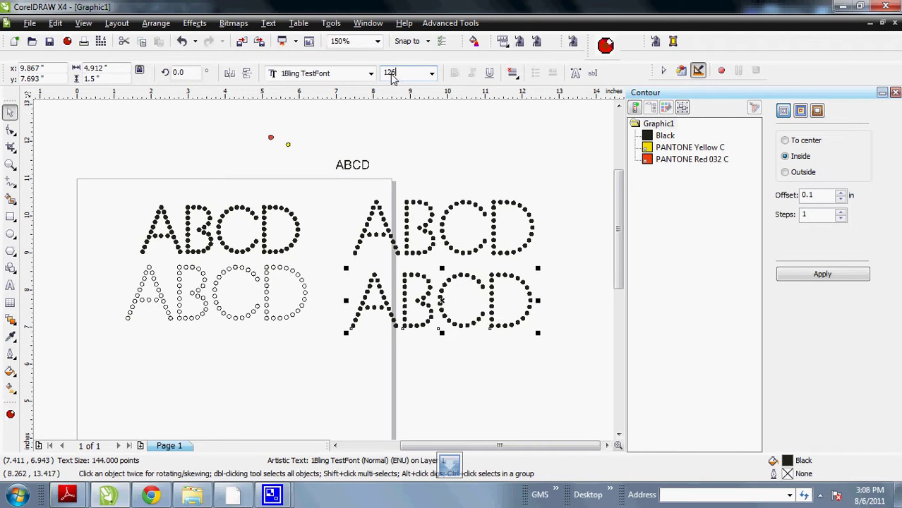
{"action": "key", "text": "Return"}
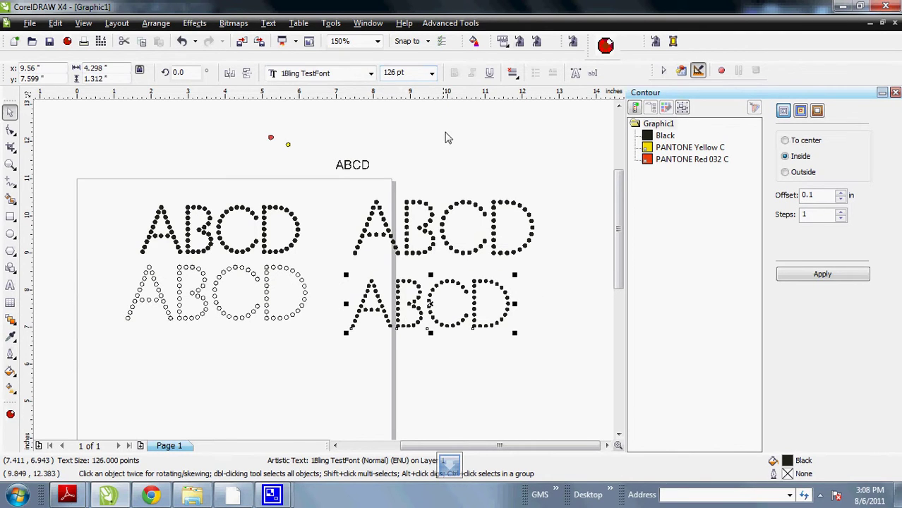
{"action": "left_click_drag", "start_coordinate": [429, 305], "coordinate": [436, 293]}
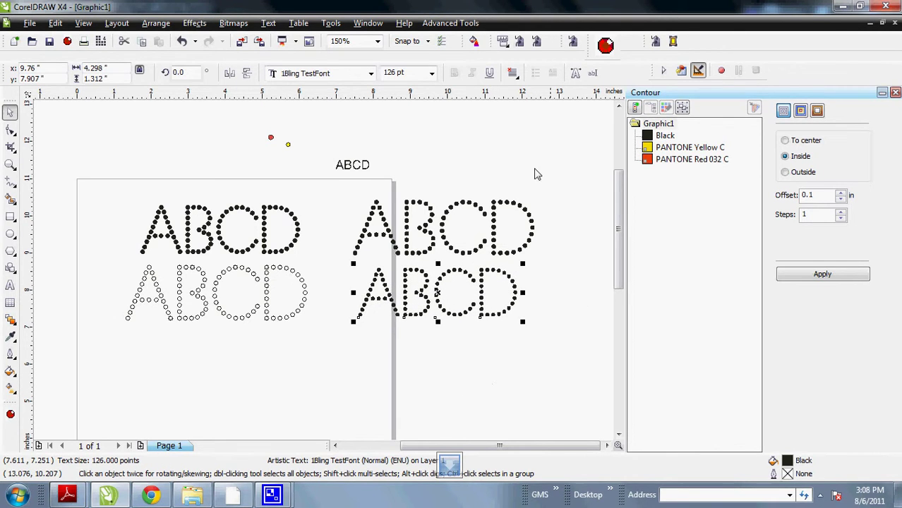
{"action": "left_click", "coordinate": [476, 167]}
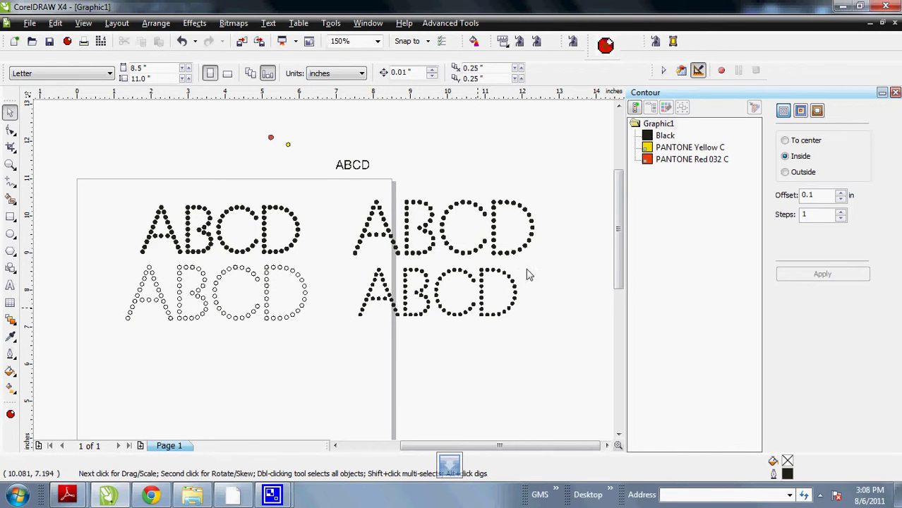
Step: Examine the height values for SS6, SS10 and SS16 in the win pc font conversion chart PDF, then return to CorelDRAW
{"action": "mouse_move", "coordinate": [71, 496]}
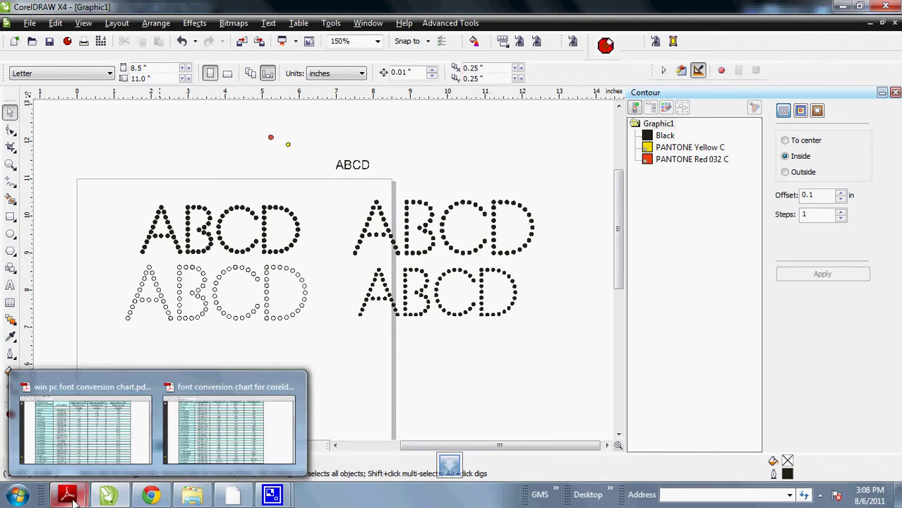
{"action": "left_click", "coordinate": [111, 455]}
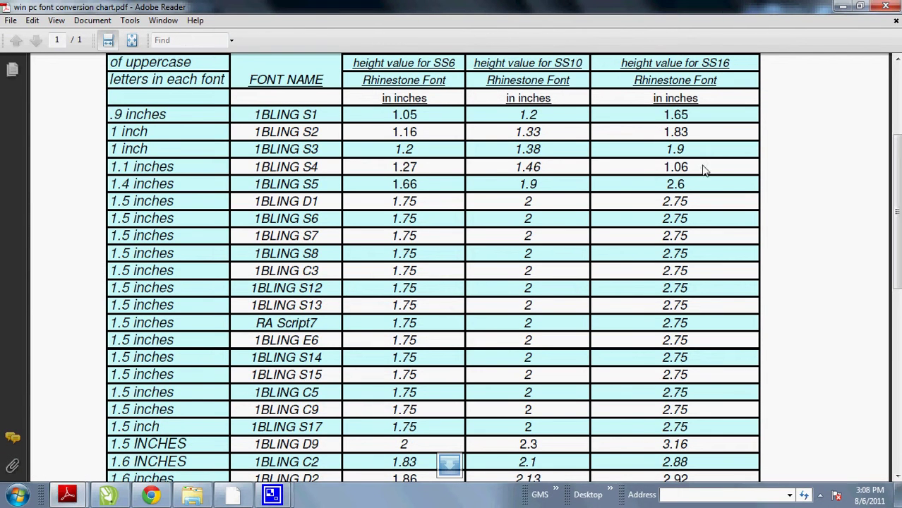
{"action": "scroll", "coordinate": [741, 186], "scroll_direction": "down", "scroll_amount": 1}
{"action": "scroll", "coordinate": [742, 187], "scroll_direction": "up", "scroll_amount": 1}
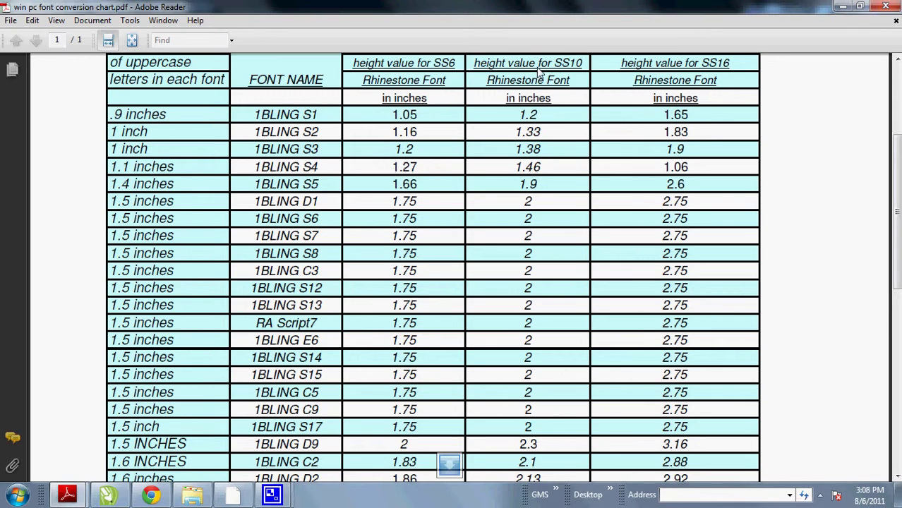
{"action": "left_click", "coordinate": [844, 8]}
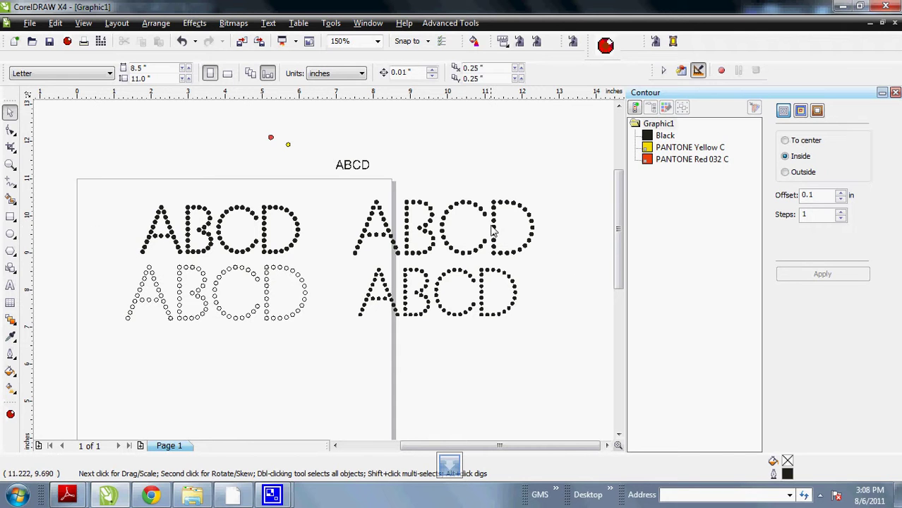
Step: Delete the two older ABCD designs on the page and the small Arial ABCD text above it
{"action": "left_click_drag", "start_coordinate": [62, 183], "coordinate": [316, 397]}
{"action": "key", "text": "Delete"}
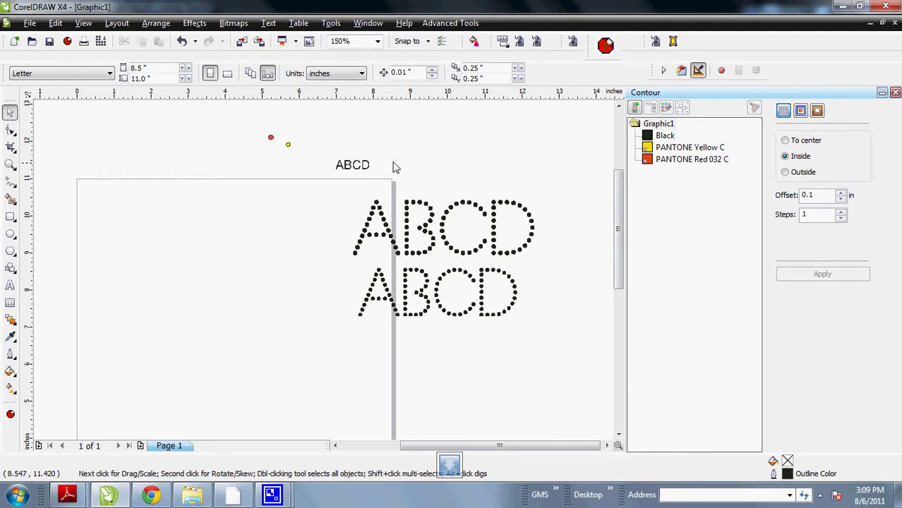
{"action": "left_click", "coordinate": [356, 166]}
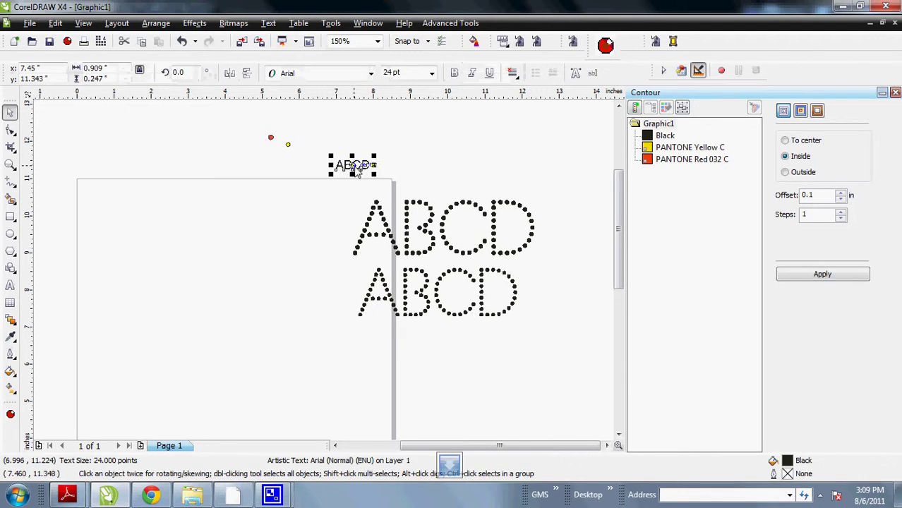
{"action": "key", "text": "Delete"}
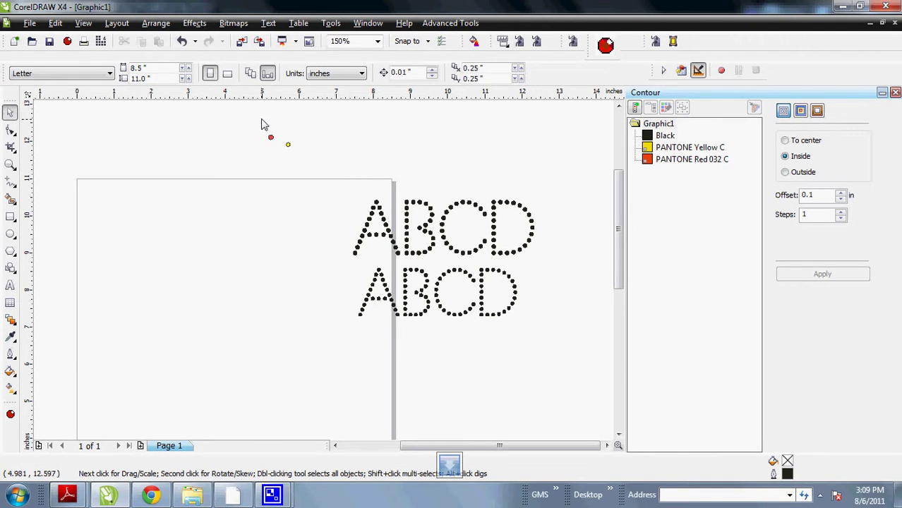
Step: Move the red and yellow circles together from above the page onto its upper area and deselect them
{"action": "left_click_drag", "start_coordinate": [258, 117], "coordinate": [332, 171]}
{"action": "left_click_drag", "start_coordinate": [283, 156], "coordinate": [218, 247]}
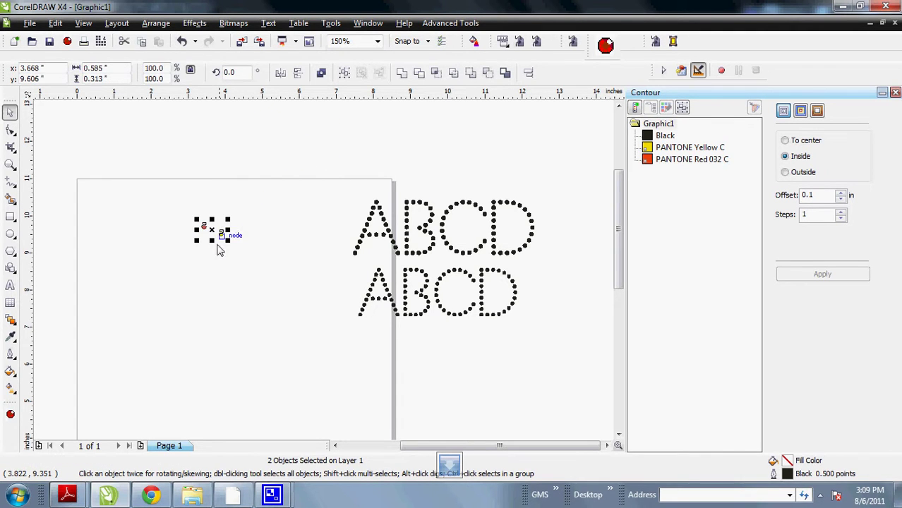
{"action": "left_click", "coordinate": [201, 264]}
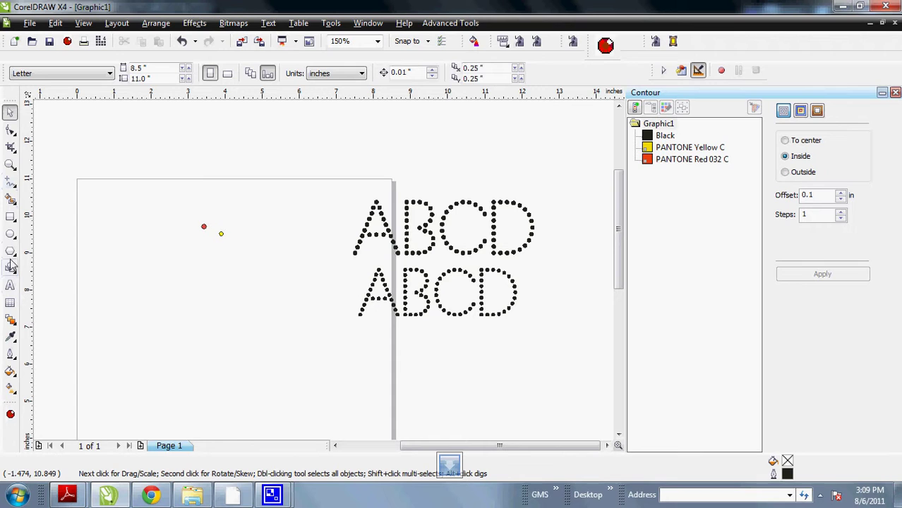
Step: Draw a small ellipse near the page's upper-left corner and set its height and width to 0.126 inches
{"action": "left_click", "coordinate": [10, 234]}
{"action": "left_click_drag", "start_coordinate": [104, 176], "coordinate": [128, 200]}
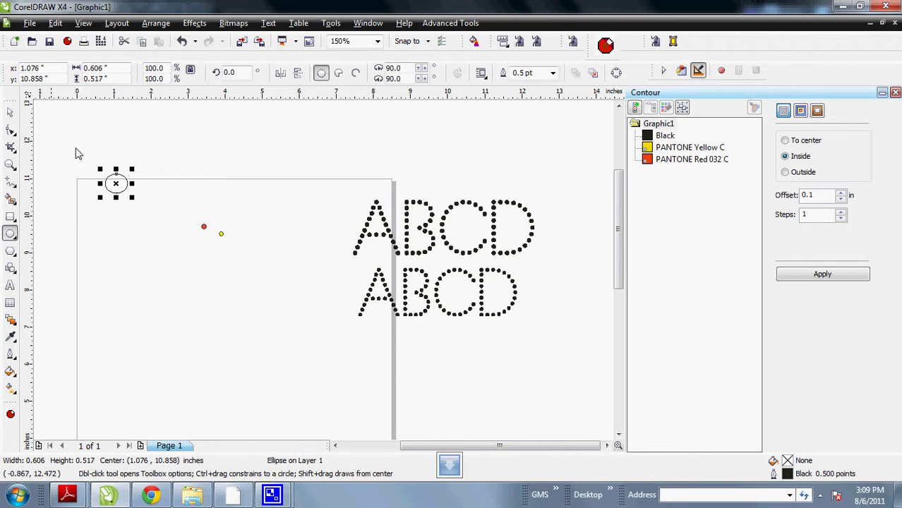
{"action": "key", "text": "space"}
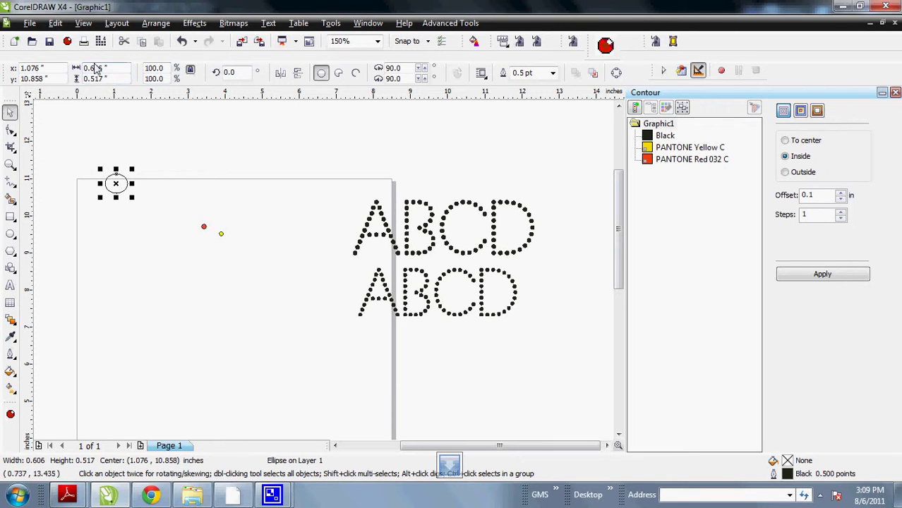
{"action": "left_click", "coordinate": [117, 81]}
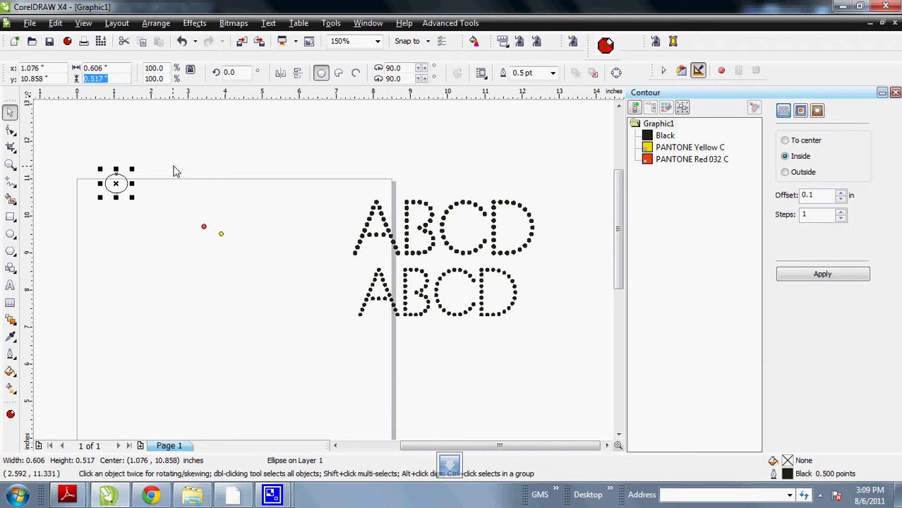
{"action": "type", "text": ".126"}
{"action": "key", "text": "Return"}
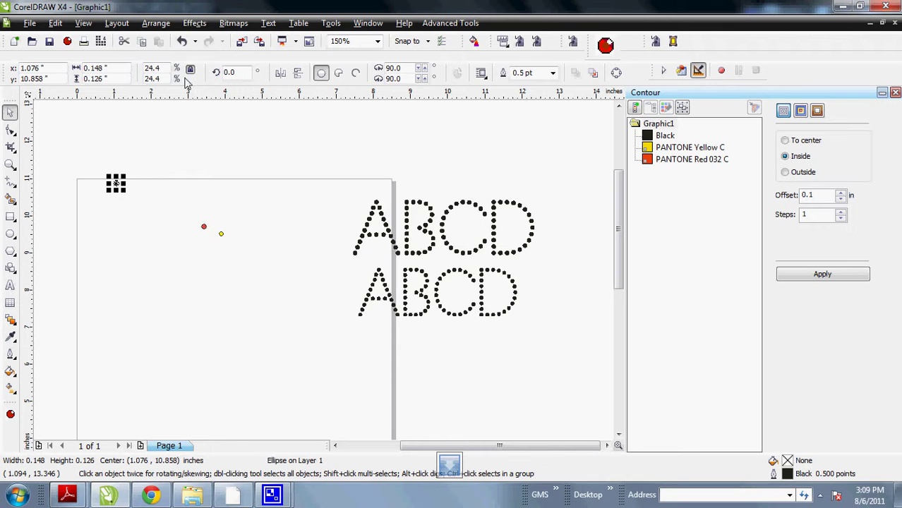
{"action": "left_click", "coordinate": [119, 70]}
{"action": "type", "text": ".126"}
{"action": "key", "text": "Return"}
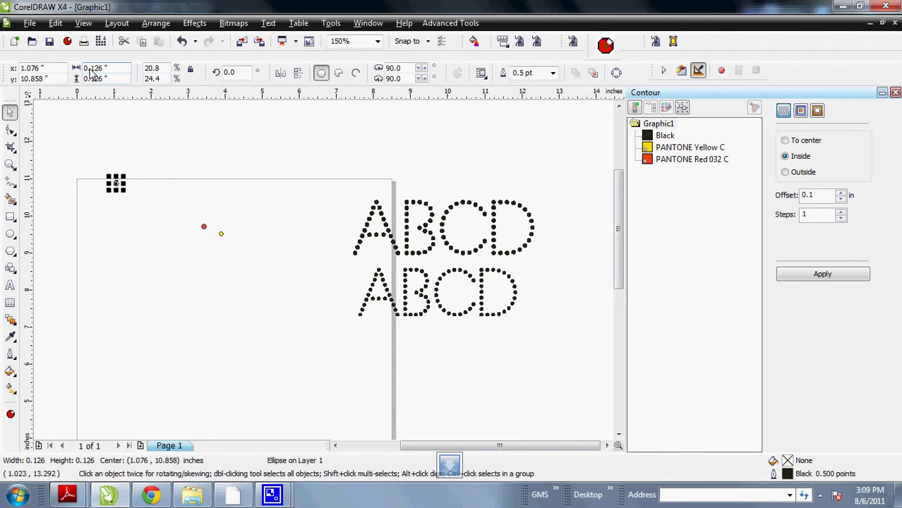
Step: Delete the 0.126-inch circle and check the yellow circle's dimensions
{"action": "left_click_drag", "start_coordinate": [96, 173], "coordinate": [154, 212]}
{"action": "key", "text": "Delete"}
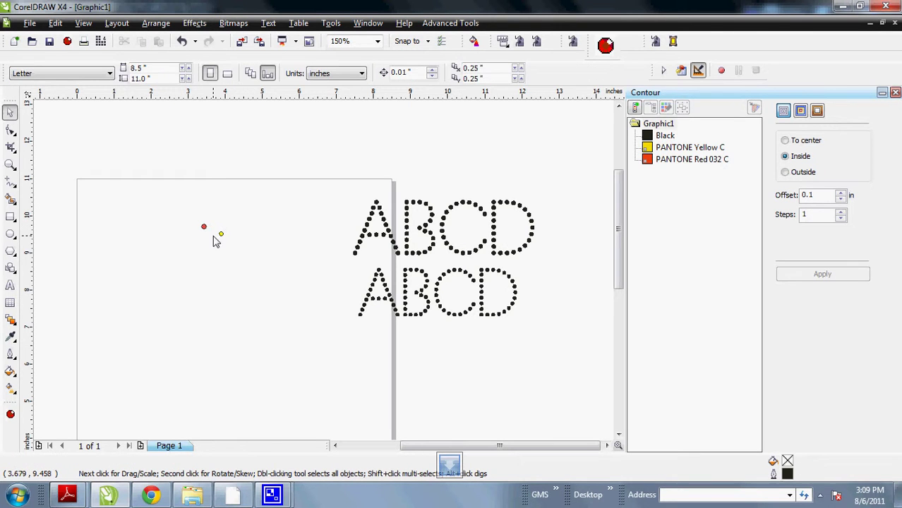
{"action": "left_click", "coordinate": [223, 236]}
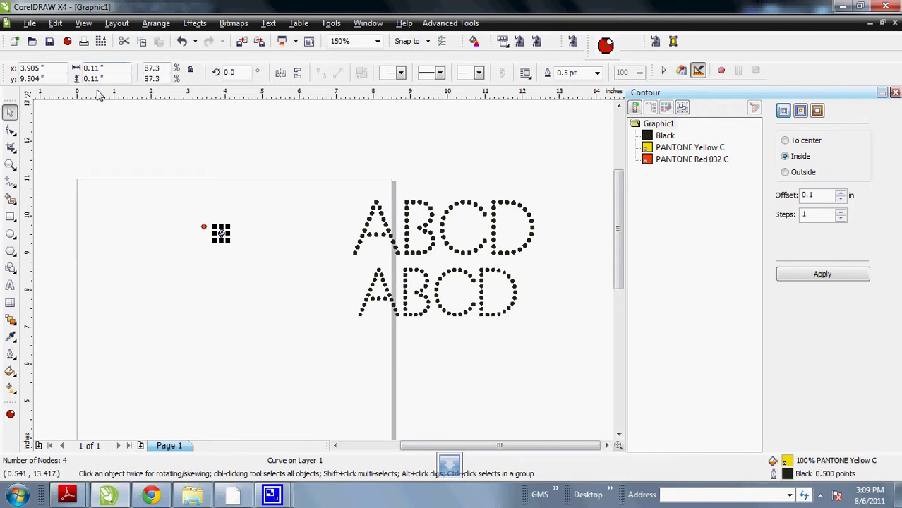
{"action": "left_click", "coordinate": [232, 288]}
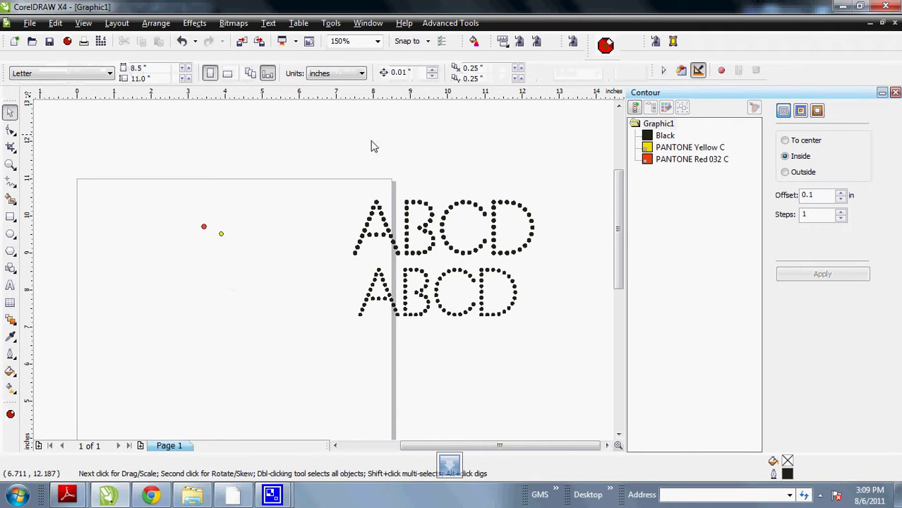
Step: Move the 144 pt ABCD text up and over so it sits across the page's top edge
{"action": "left_click", "coordinate": [432, 214]}
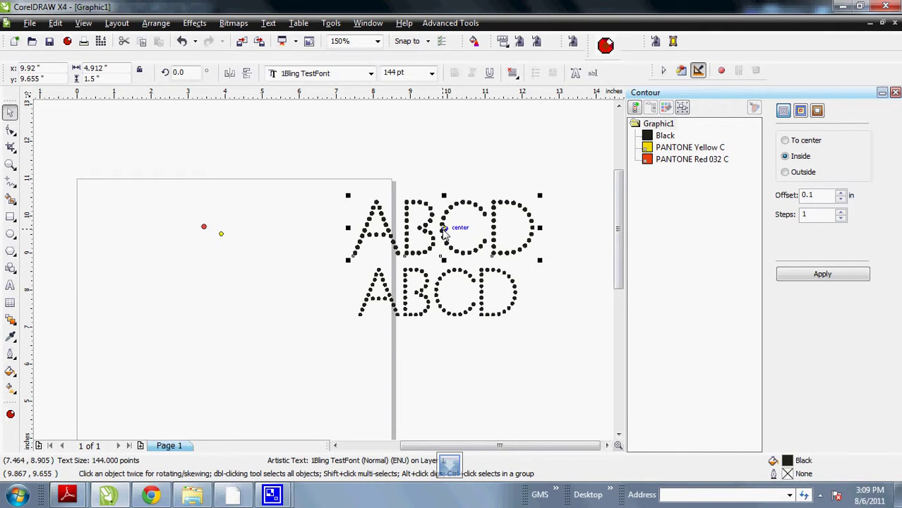
{"action": "left_click_drag", "start_coordinate": [445, 233], "coordinate": [356, 203]}
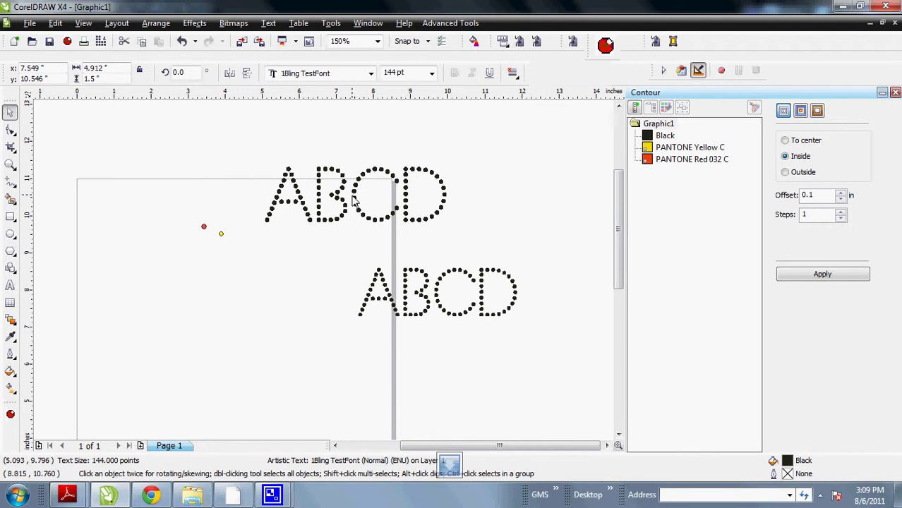
{"action": "mouse_move", "coordinate": [357, 199]}
{"action": "left_mouse_down"}
{"action": "mouse_move", "coordinate": [402, 185]}
{"action": "mouse_move", "coordinate": [377, 178]}
{"action": "mouse_move", "coordinate": [348, 192]}
{"action": "left_mouse_up"}
Step: Convert the 144 pt ABCD text to curves, ungroup, combine and break it apart into individual circles, checking the size of one in the A
{"action": "left_click", "coordinate": [156, 23]}
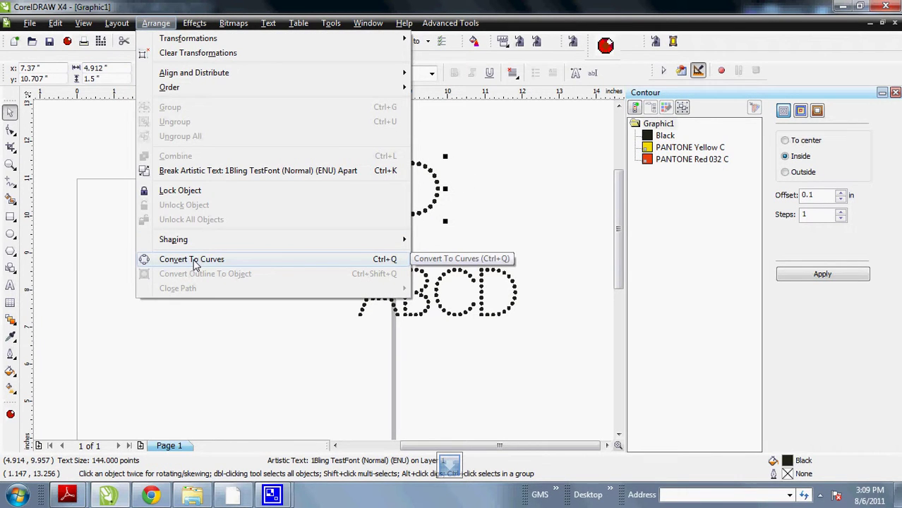
{"action": "left_click", "coordinate": [195, 263]}
{"action": "left_click", "coordinate": [167, 25]}
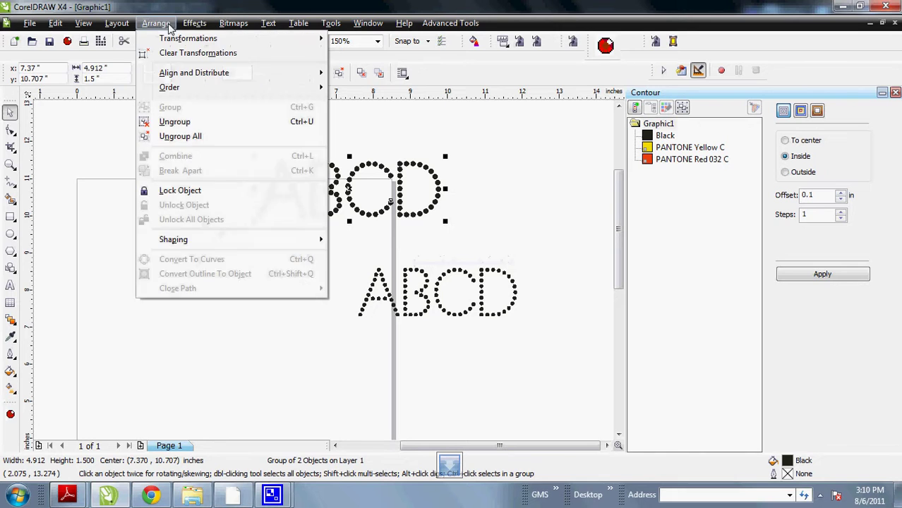
{"action": "left_click", "coordinate": [176, 122]}
{"action": "left_click", "coordinate": [156, 23]}
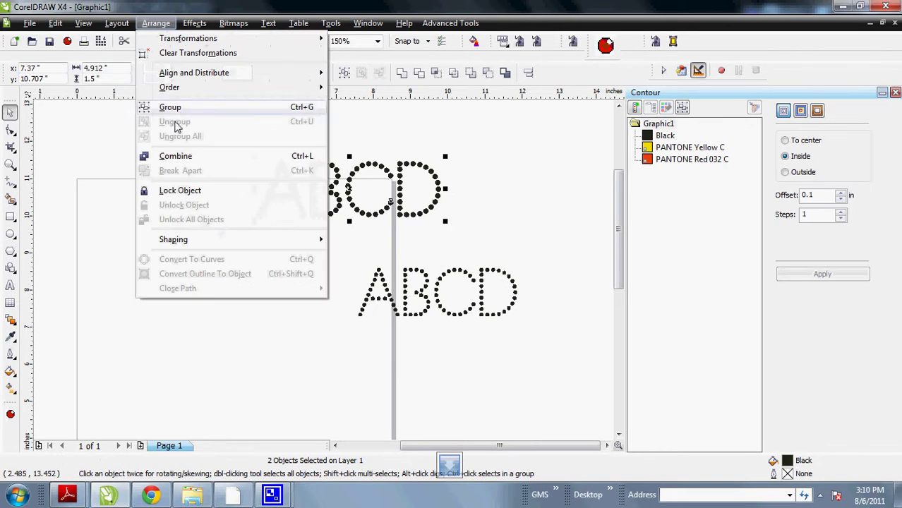
{"action": "left_click", "coordinate": [176, 156]}
{"action": "left_click", "coordinate": [156, 23]}
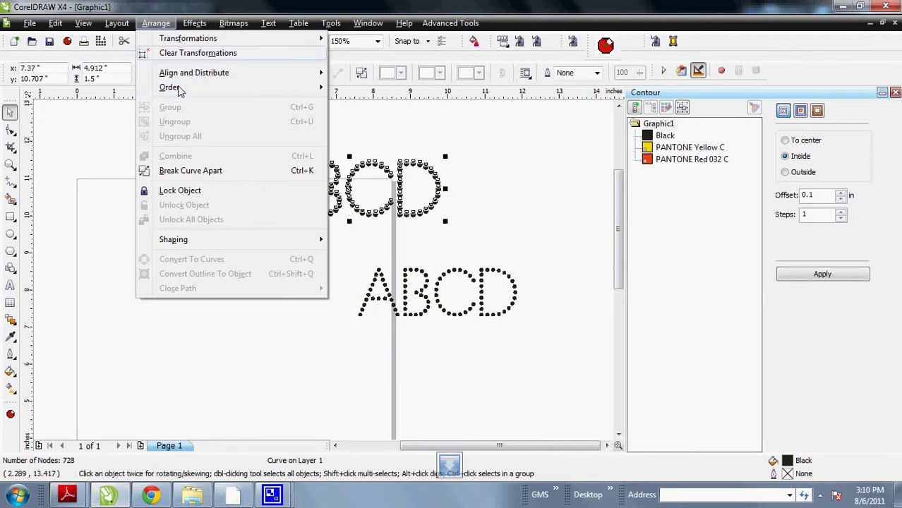
{"action": "left_click", "coordinate": [185, 172]}
{"action": "left_click", "coordinate": [284, 276]}
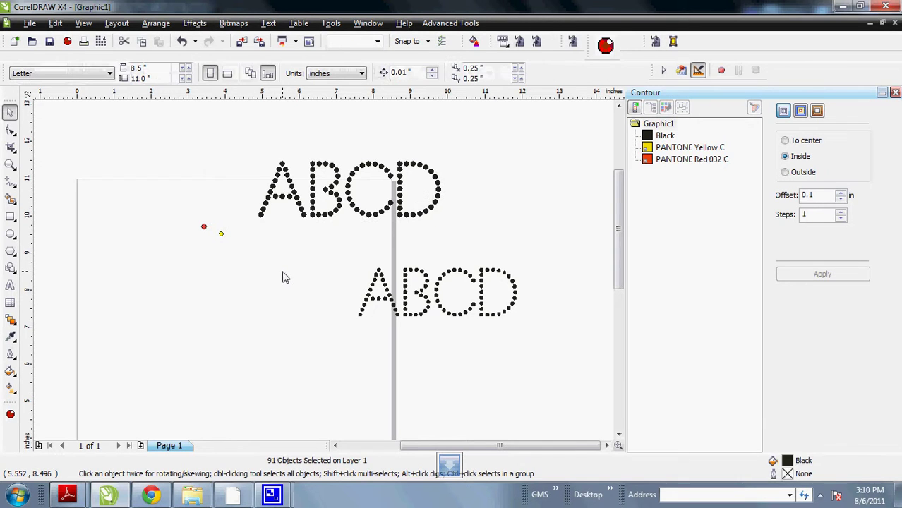
{"action": "left_click", "coordinate": [290, 185]}
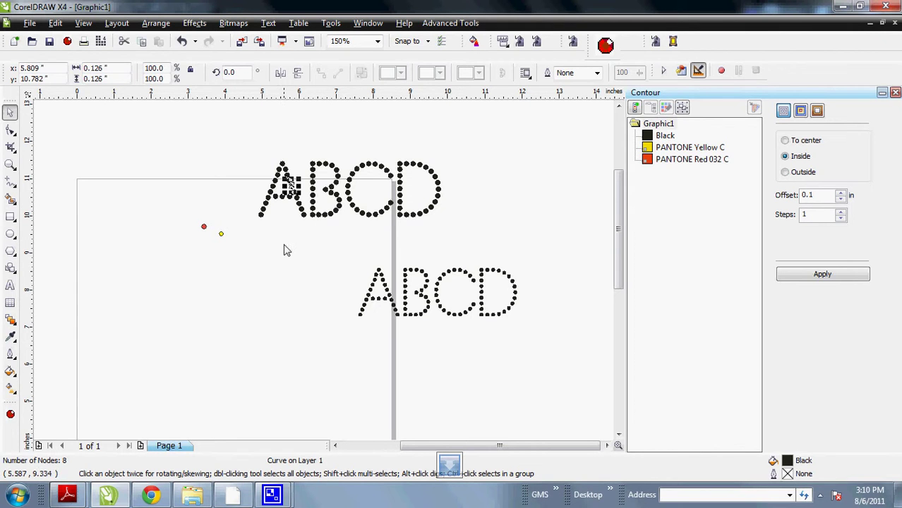
{"action": "left_click", "coordinate": [281, 223]}
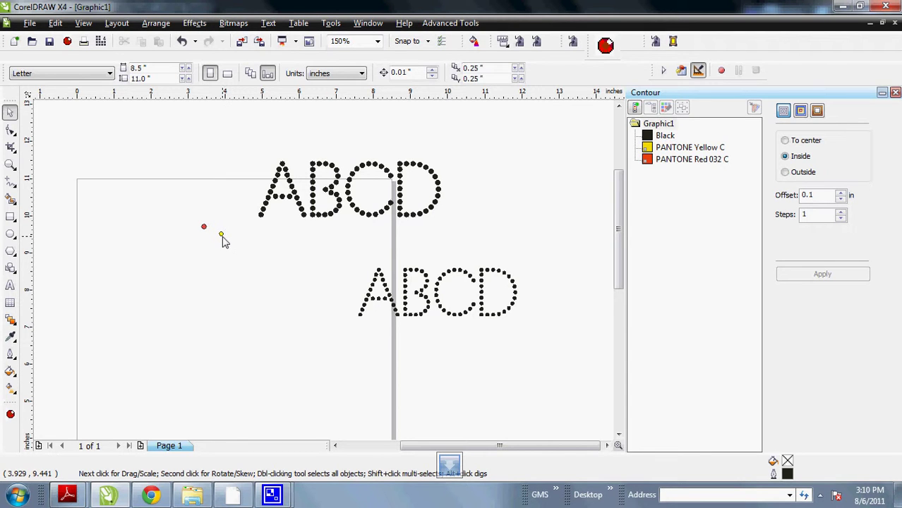
Step: Replace all circles of the upper ABCD with the yellow circle using Move & Replace in the Shaping v3 macro
{"action": "left_click", "coordinate": [474, 43]}
{"action": "left_click_drag", "start_coordinate": [668, 46], "coordinate": [620, 46]}
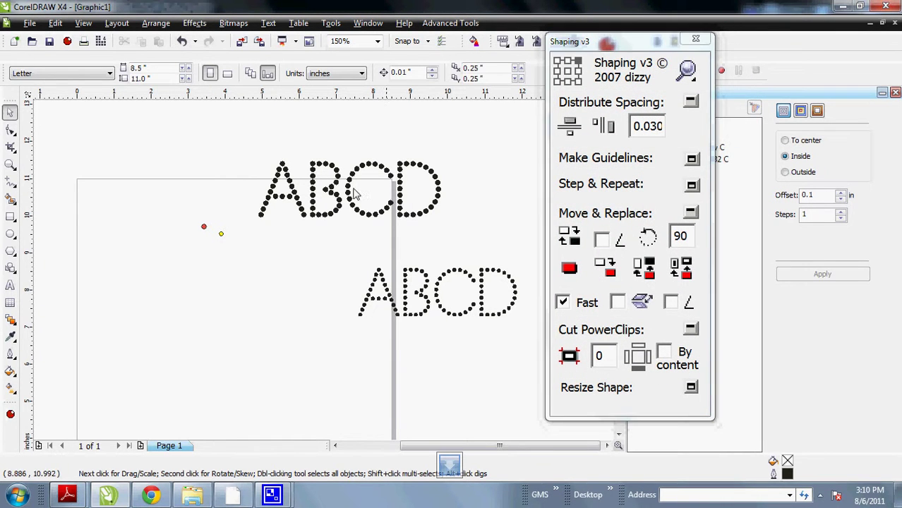
{"action": "left_click_drag", "start_coordinate": [208, 257], "coordinate": [240, 227]}
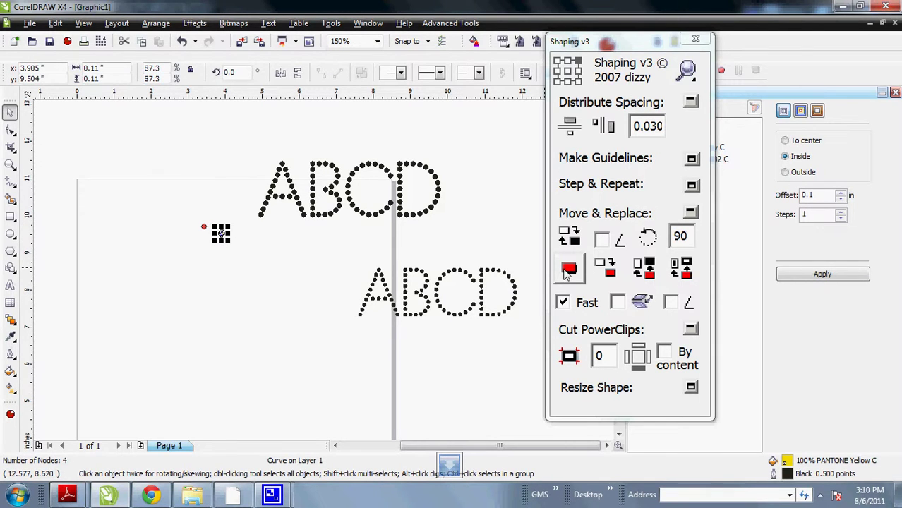
{"action": "left_click", "coordinate": [569, 271]}
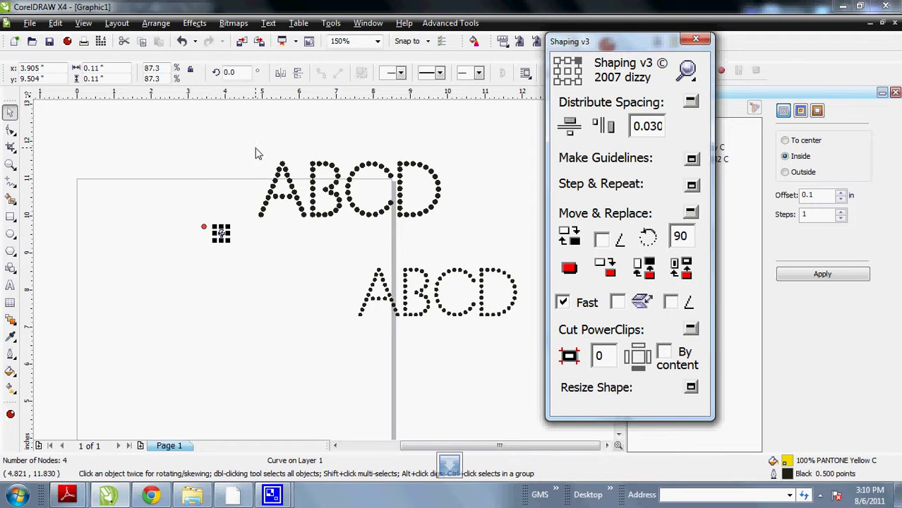
{"action": "left_click_drag", "start_coordinate": [251, 138], "coordinate": [484, 239]}
{"action": "left_click", "coordinate": [648, 271]}
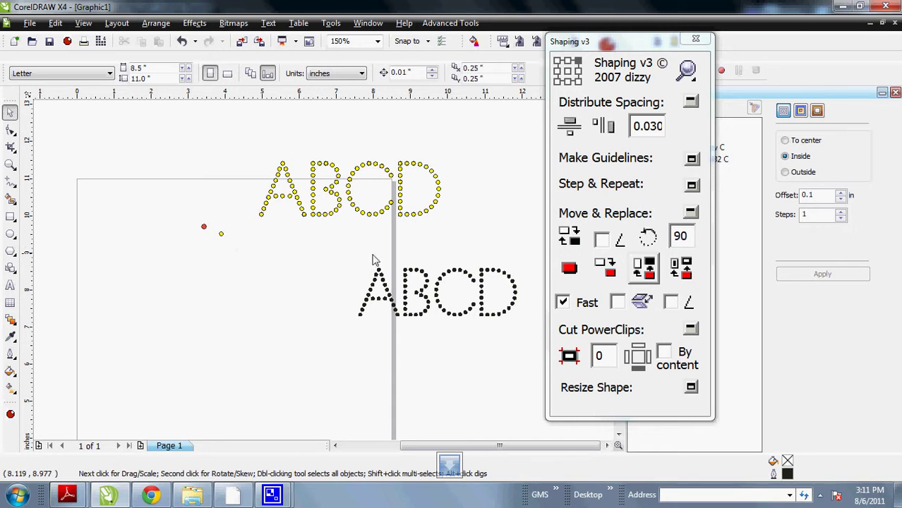
Step: Move the 126 pt ABCD text beneath the yellow lettering and split it into individual circles by converting to curves, ungrouping, combining and breaking apart
{"action": "left_click", "coordinate": [422, 297]}
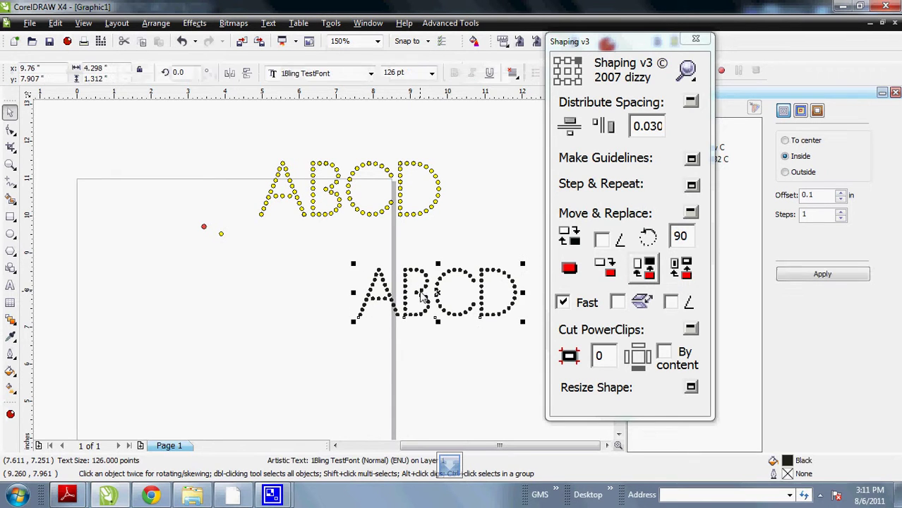
{"action": "left_click_drag", "start_coordinate": [453, 296], "coordinate": [363, 271]}
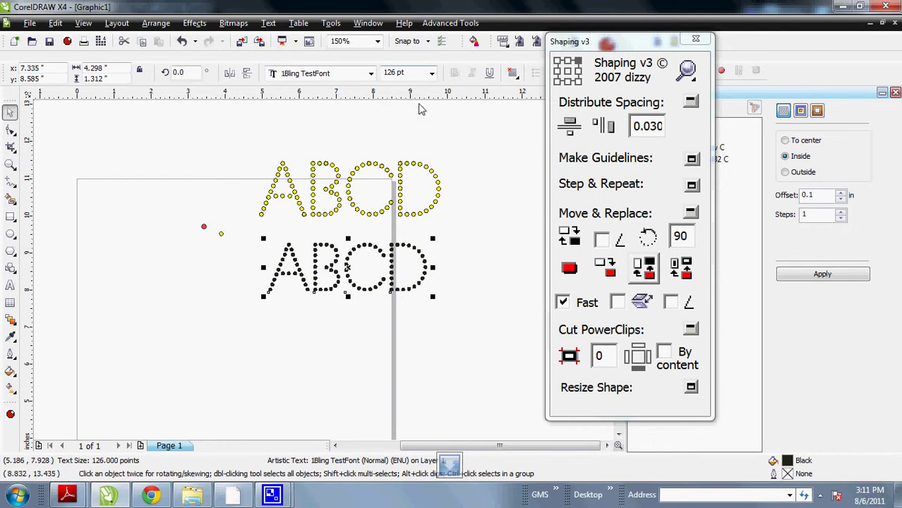
{"action": "left_click", "coordinate": [156, 23]}
{"action": "left_click", "coordinate": [185, 258]}
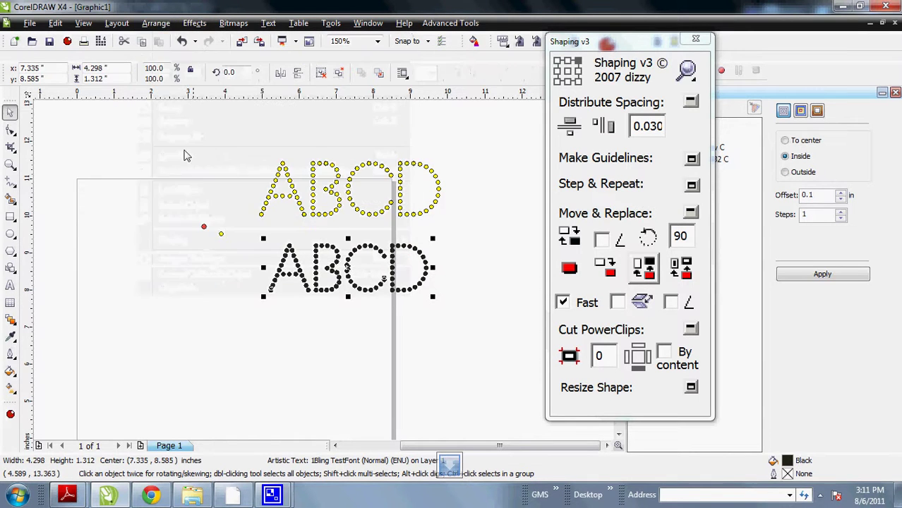
{"action": "left_click", "coordinate": [155, 22]}
{"action": "left_click", "coordinate": [177, 119]}
{"action": "left_click", "coordinate": [168, 23]}
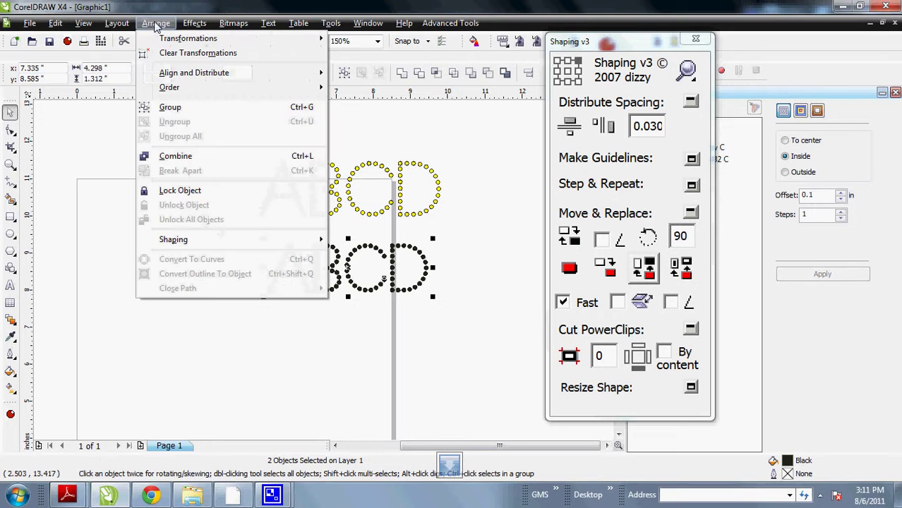
{"action": "left_click", "coordinate": [177, 154]}
{"action": "left_click", "coordinate": [151, 24]}
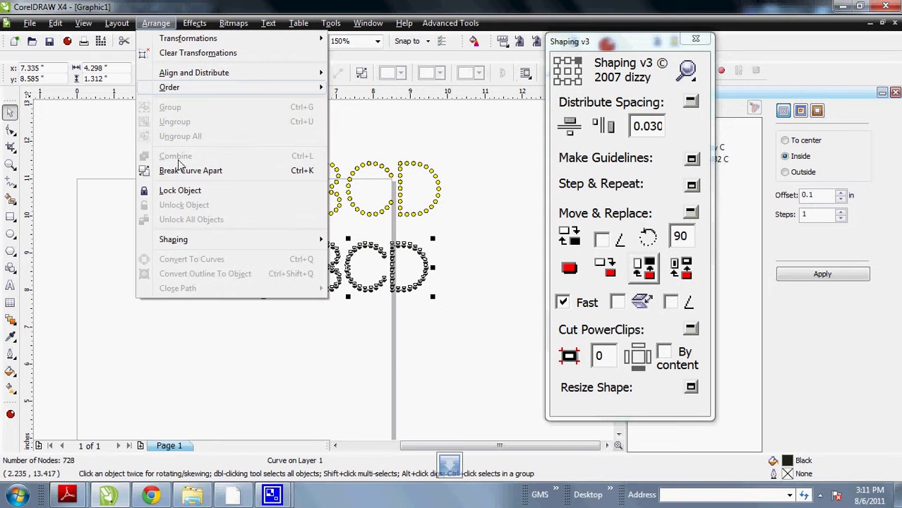
{"action": "left_click", "coordinate": [178, 171]}
{"action": "left_click", "coordinate": [276, 361]}
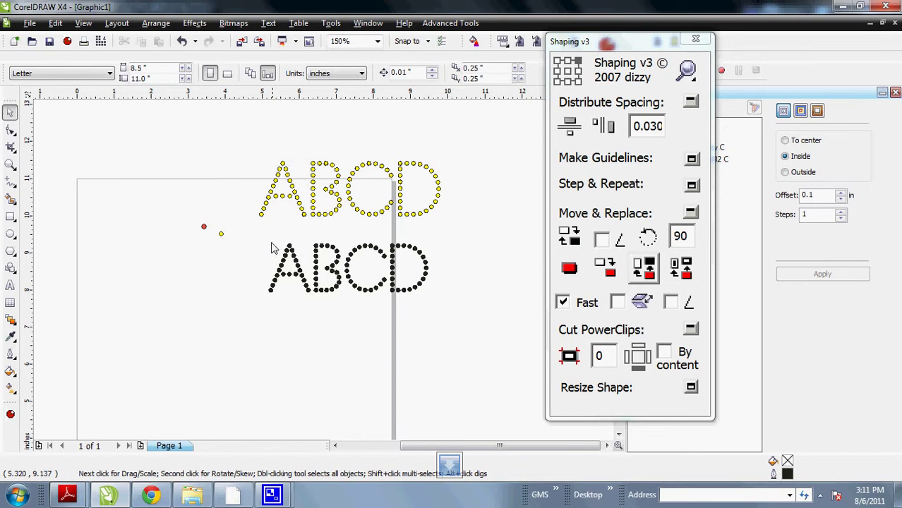
Step: Replace all circles of the lower ABCD with the red circle using Shaping v3's Move & Replace
{"action": "left_click_drag", "start_coordinate": [251, 234], "coordinate": [446, 321]}
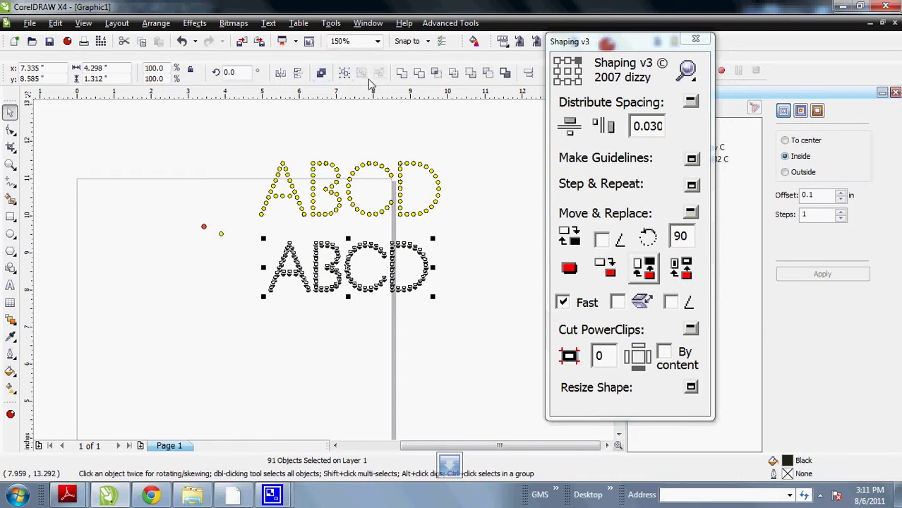
{"action": "left_click", "coordinate": [455, 319]}
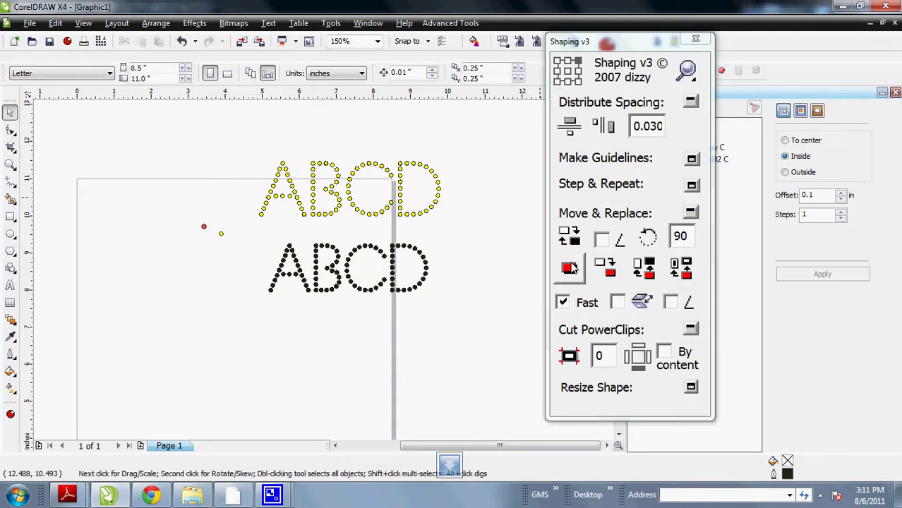
{"action": "left_click", "coordinate": [561, 278]}
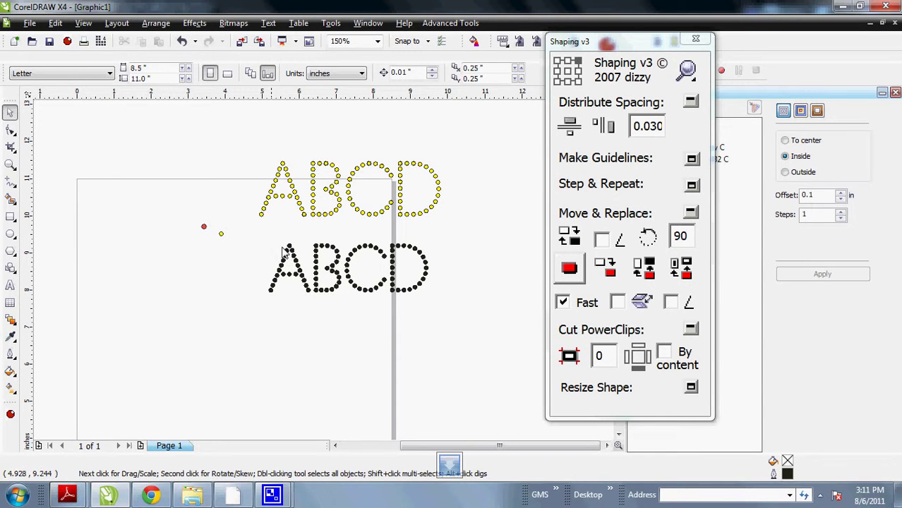
{"action": "left_click", "coordinate": [204, 229]}
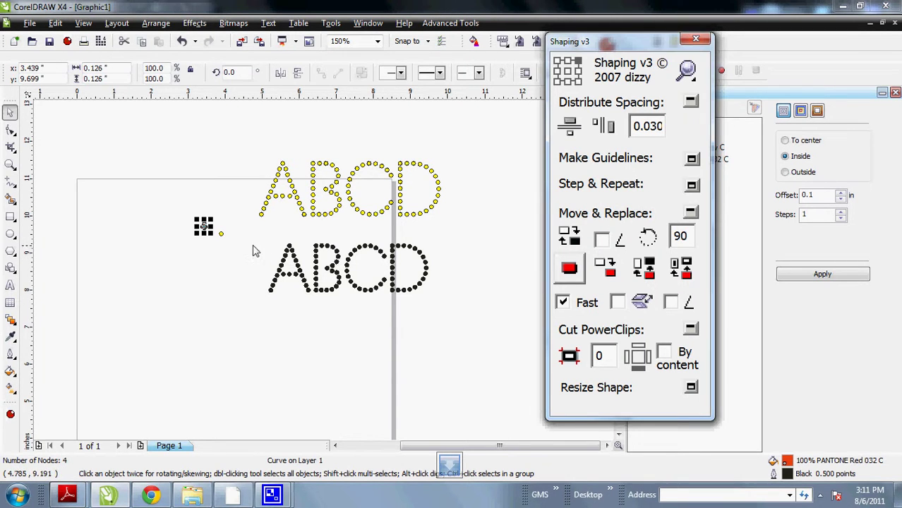
{"action": "left_click_drag", "start_coordinate": [245, 237], "coordinate": [486, 330]}
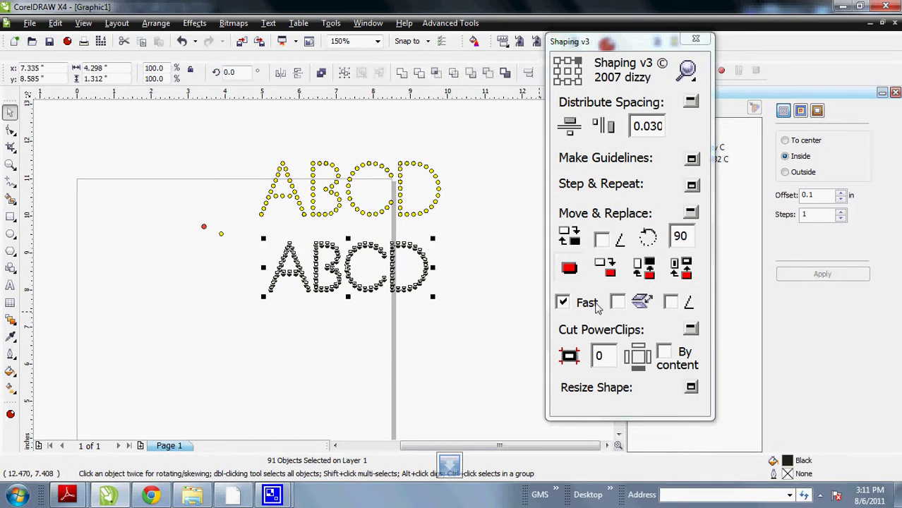
{"action": "left_click", "coordinate": [648, 277]}
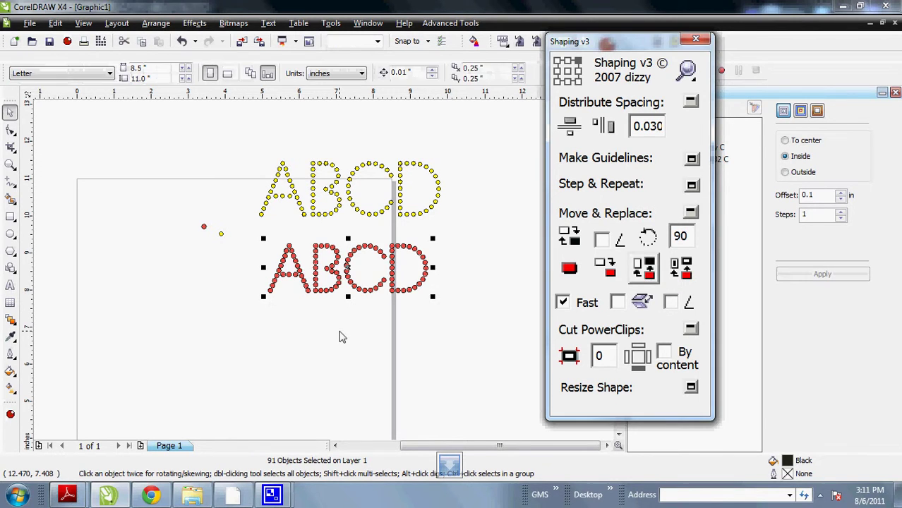
Step: Examine the spacing between the red circles across the lower ABCD at close range, from the A to the D
{"action": "left_click", "coordinate": [11, 164]}
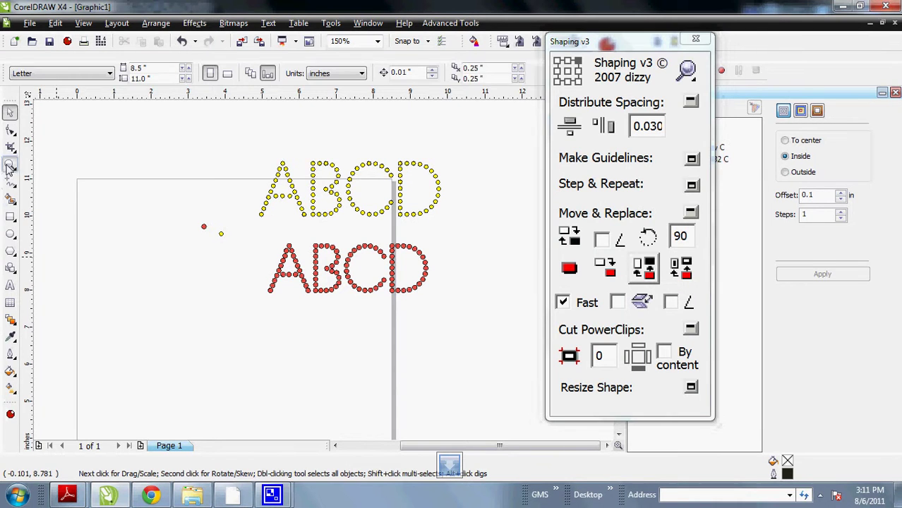
{"action": "left_click", "coordinate": [355, 333]}
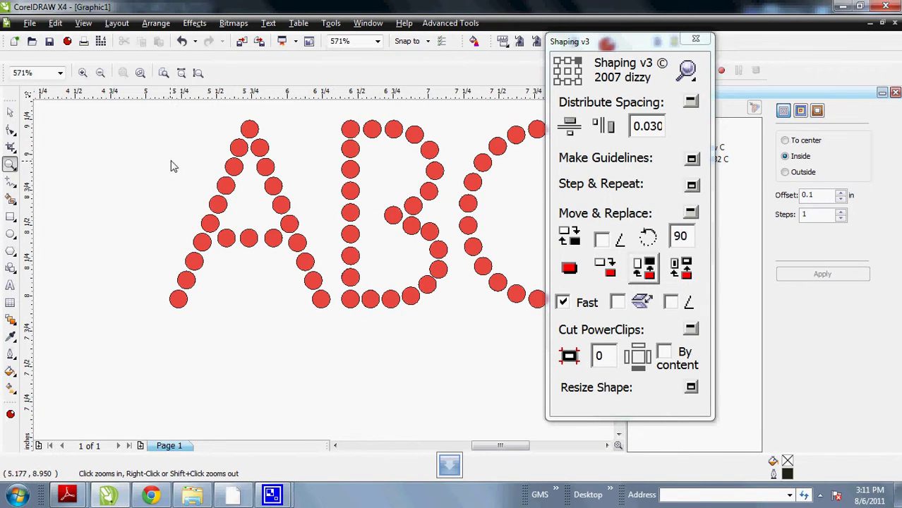
{"action": "left_click_drag", "start_coordinate": [173, 164], "coordinate": [427, 319]}
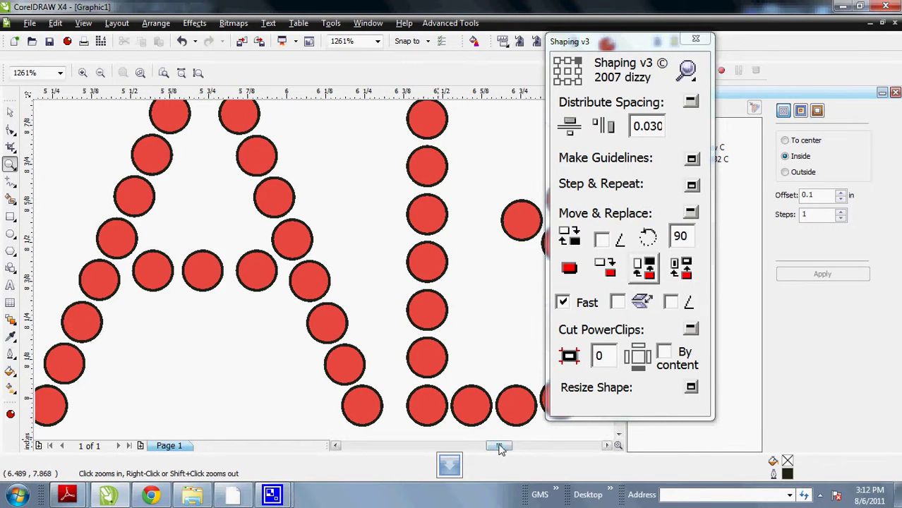
{"action": "left_click_drag", "start_coordinate": [499, 446], "coordinate": [547, 446]}
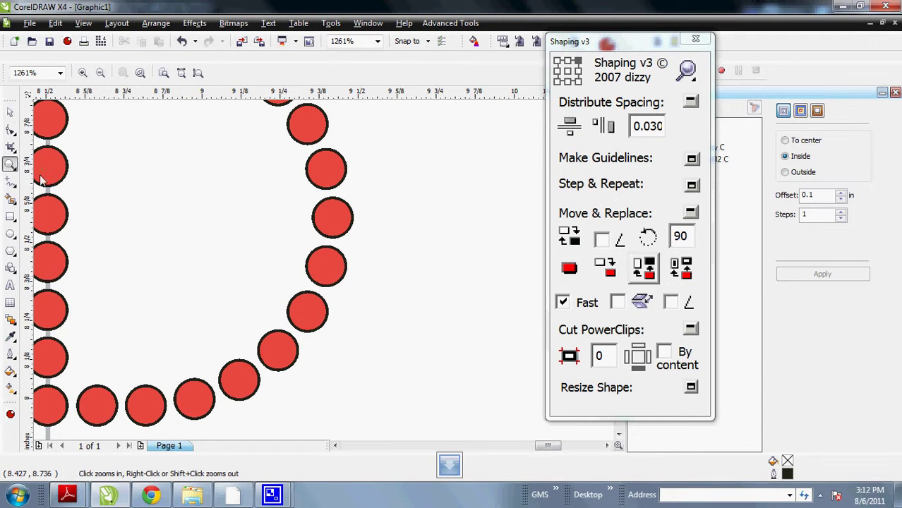
{"action": "right_click", "coordinate": [230, 260]}
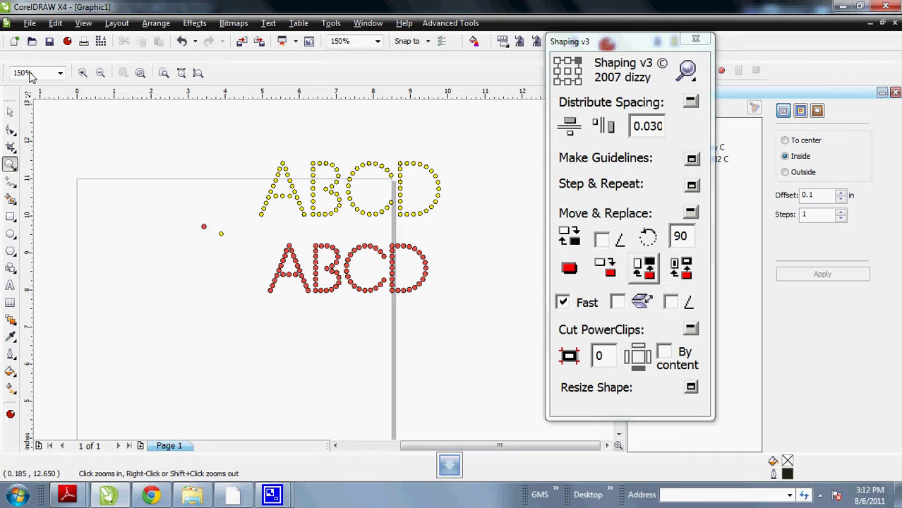
Step: Select the yellow and red ABCD lettering in turn to compare their overall dimensions and stone counts
{"action": "left_click", "coordinate": [10, 113]}
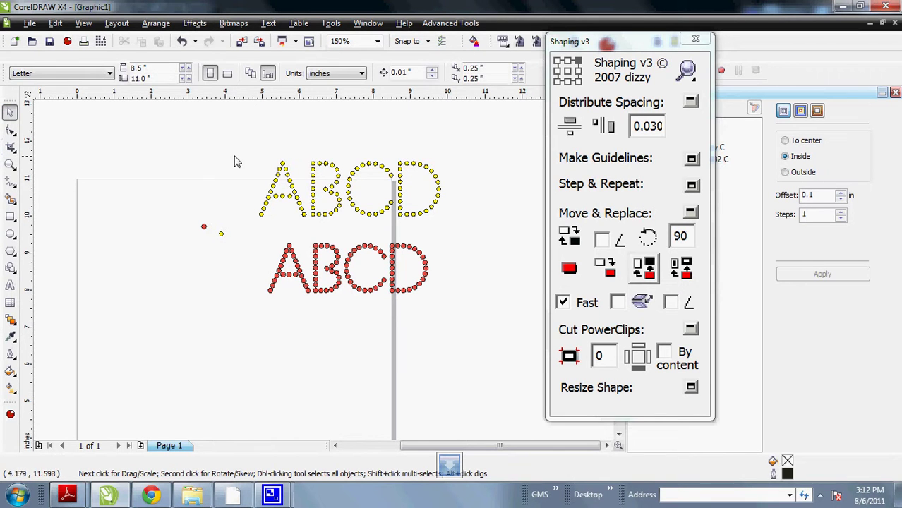
{"action": "left_click_drag", "start_coordinate": [236, 158], "coordinate": [484, 239]}
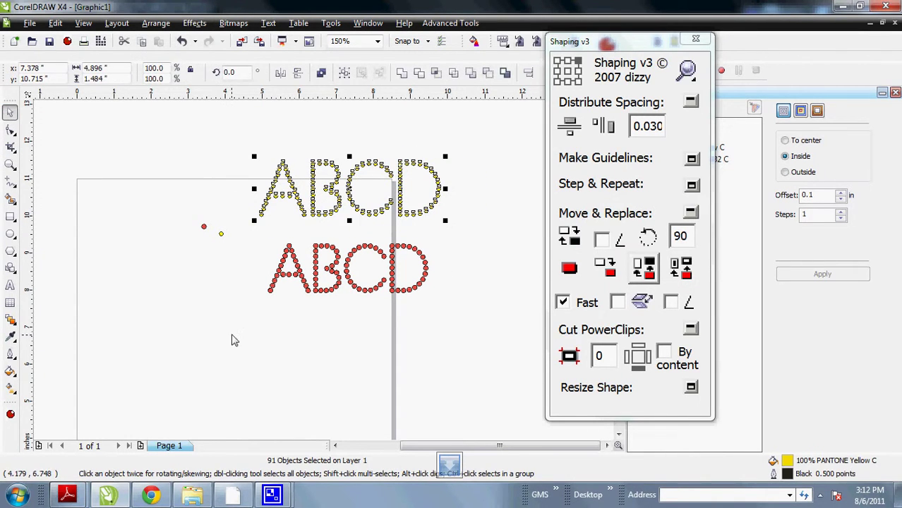
{"action": "left_click_drag", "start_coordinate": [231, 323], "coordinate": [476, 230]}
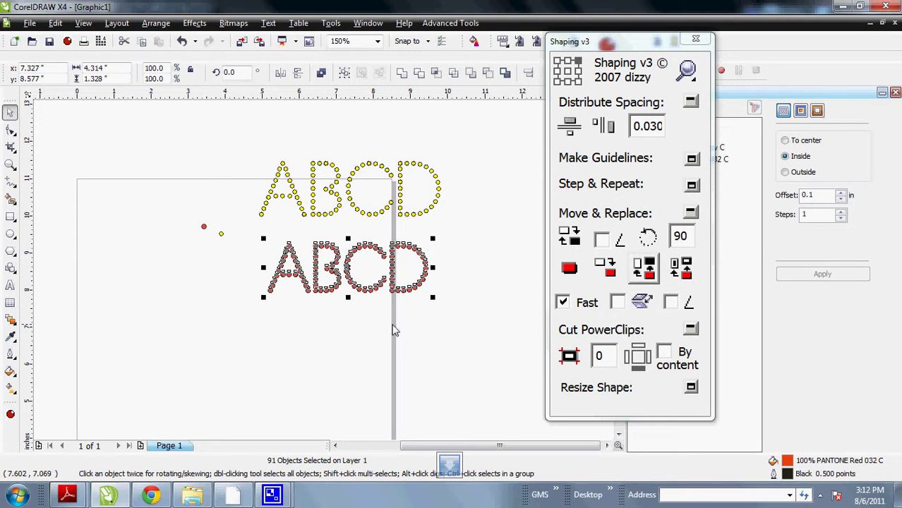
{"action": "left_click_drag", "start_coordinate": [248, 148], "coordinate": [505, 229]}
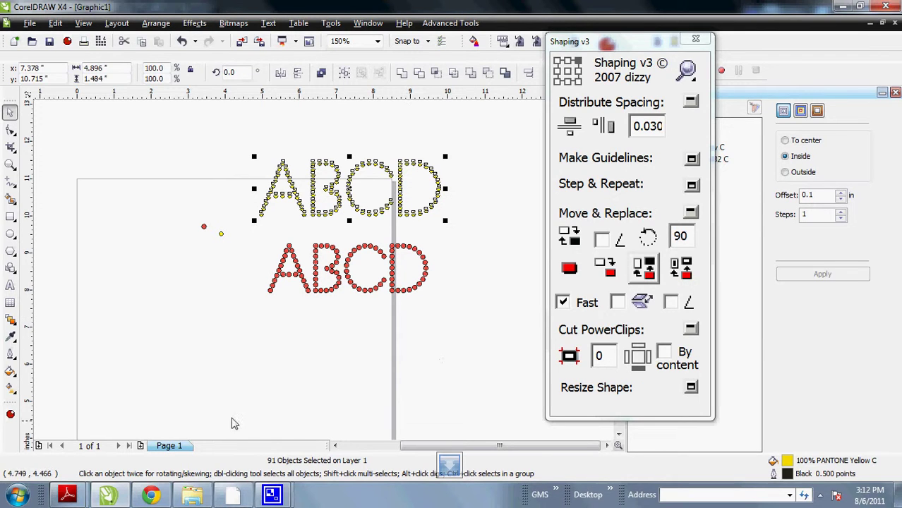
{"action": "mouse_move", "coordinate": [273, 498]}
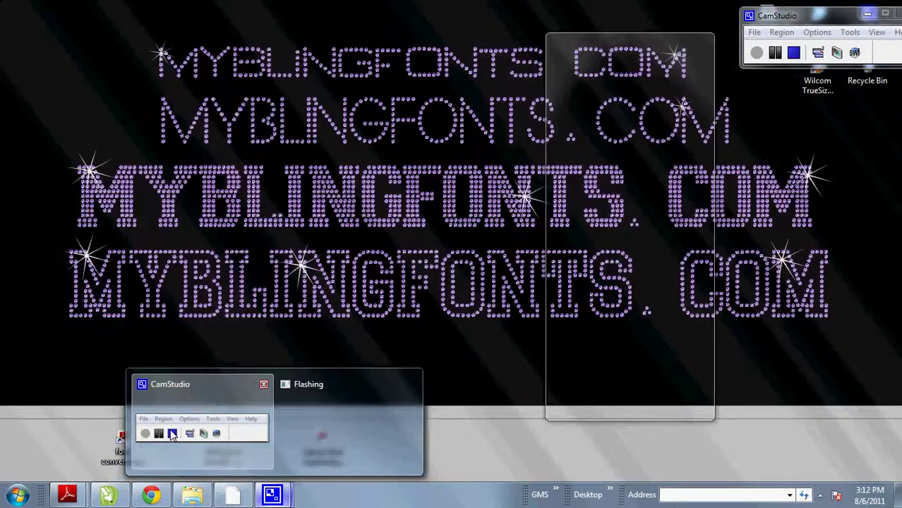
{"action": "left_click", "coordinate": [201, 427]}
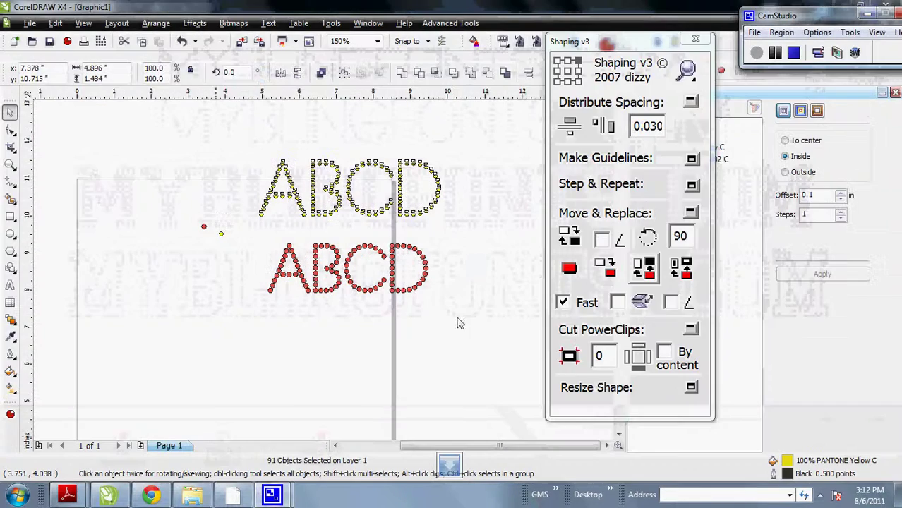